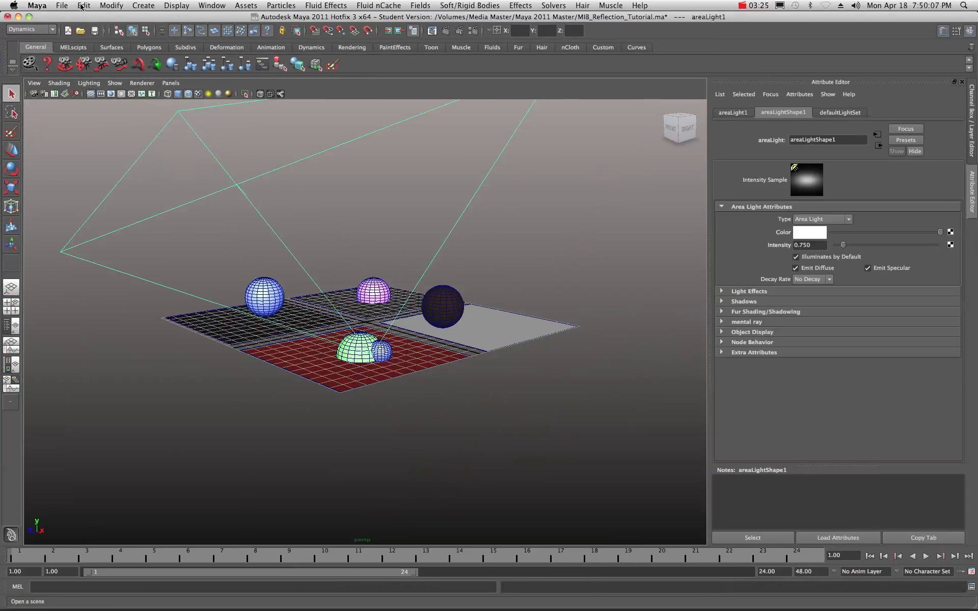
View the LesterBanksRobotRigging.tif reference image in Preview and close it.
{"action": "mouse_move", "coordinate": [895, 607]}
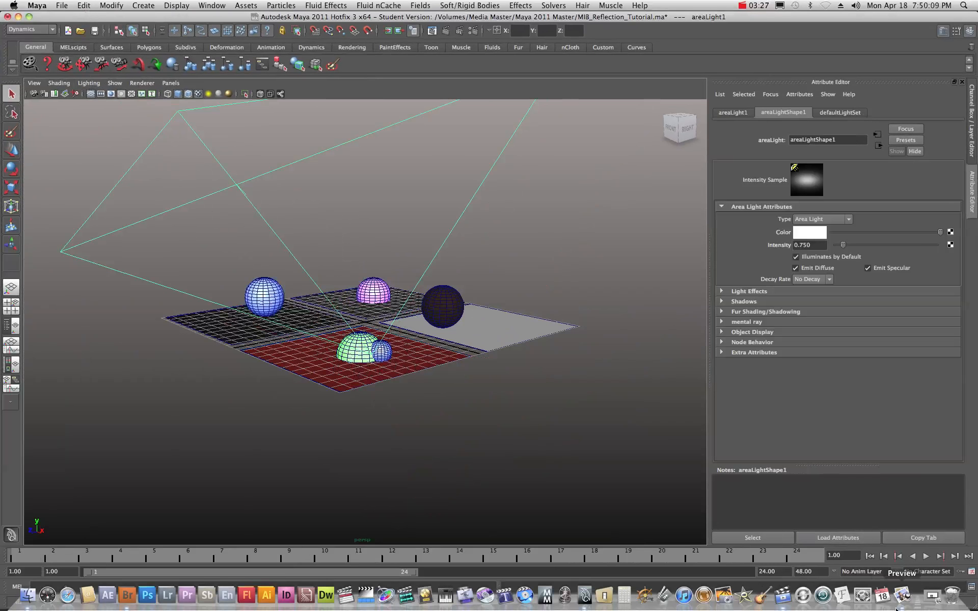
{"action": "left_click", "coordinate": [932, 596]}
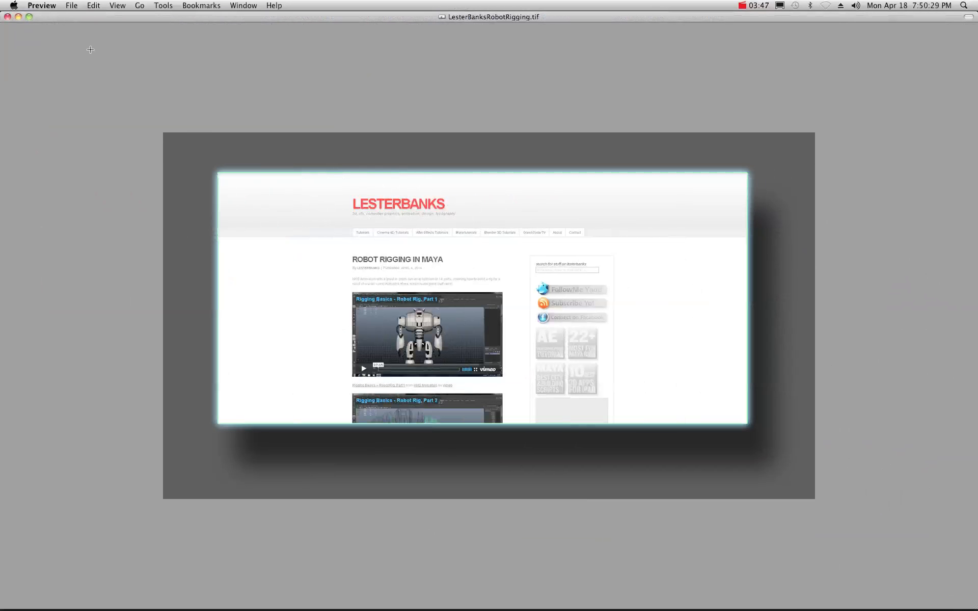
{"action": "left_click", "coordinate": [18, 17]}
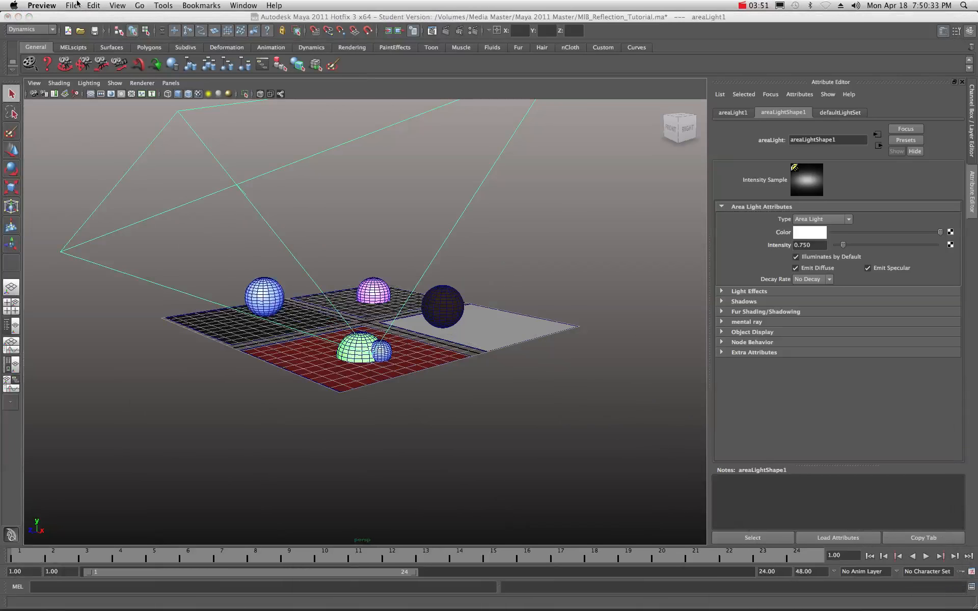
Switch back to Maya and start a new empty scene, discarding the unsaved changes.
{"action": "left_click", "coordinate": [75, 5]}
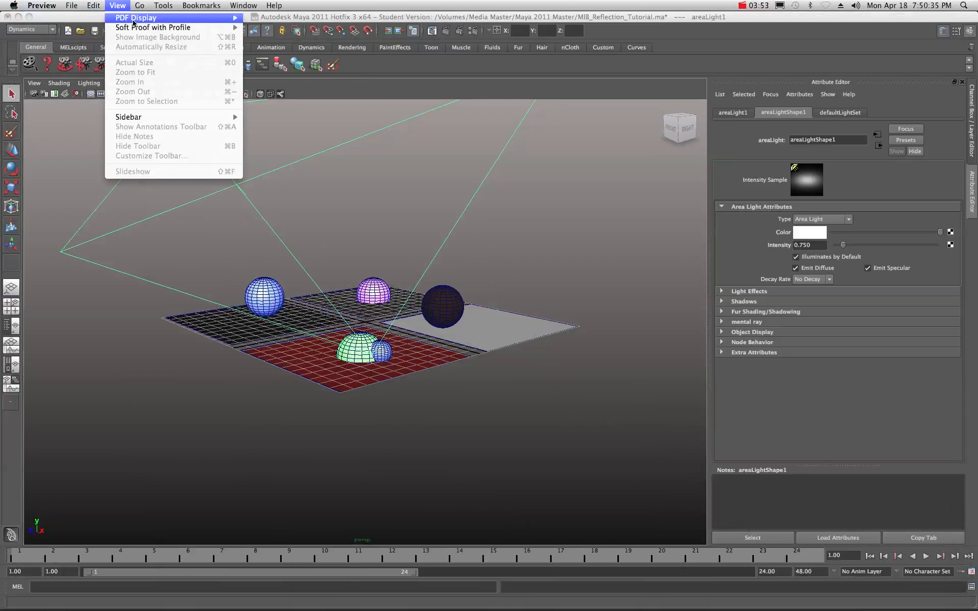
{"action": "left_click", "coordinate": [89, 19]}
{"action": "left_click", "coordinate": [61, 6]}
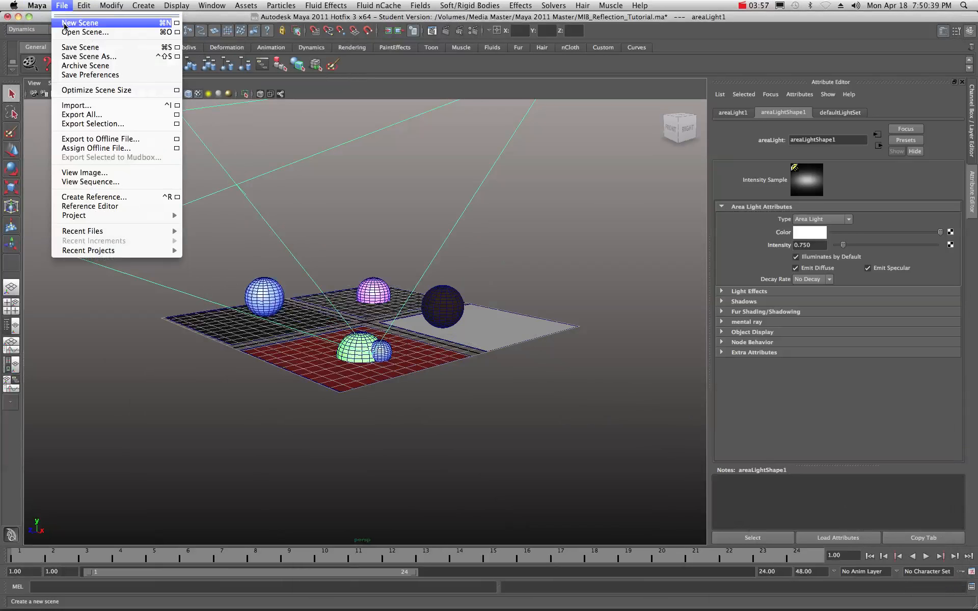
{"action": "left_click", "coordinate": [74, 22]}
{"action": "left_click", "coordinate": [490, 331]}
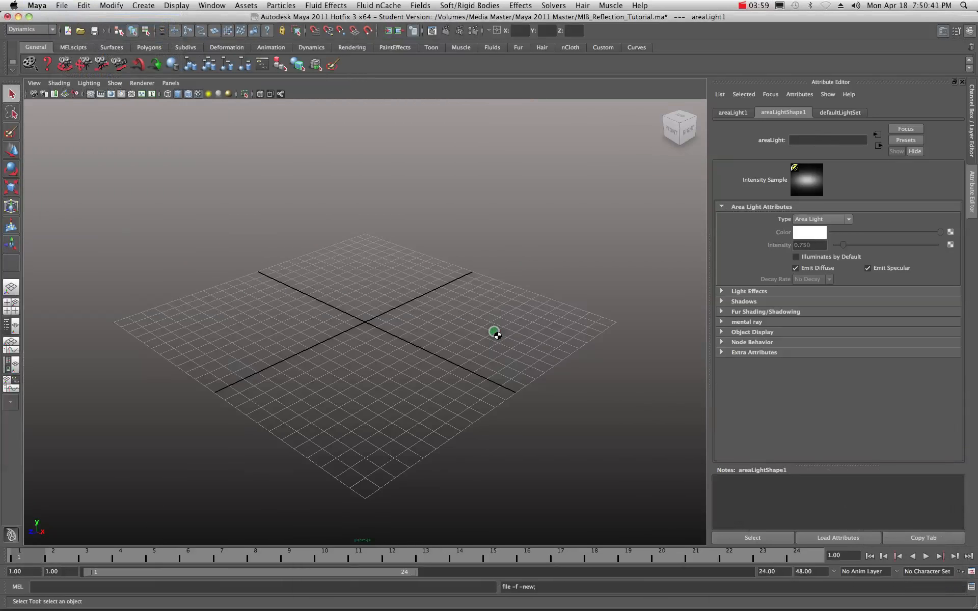
Create a NURBS plane covering nearly the whole grid and display the viewport smooth shaded.
{"action": "left_click", "coordinate": [143, 6]}
{"action": "mouse_move", "coordinate": [168, 23]}
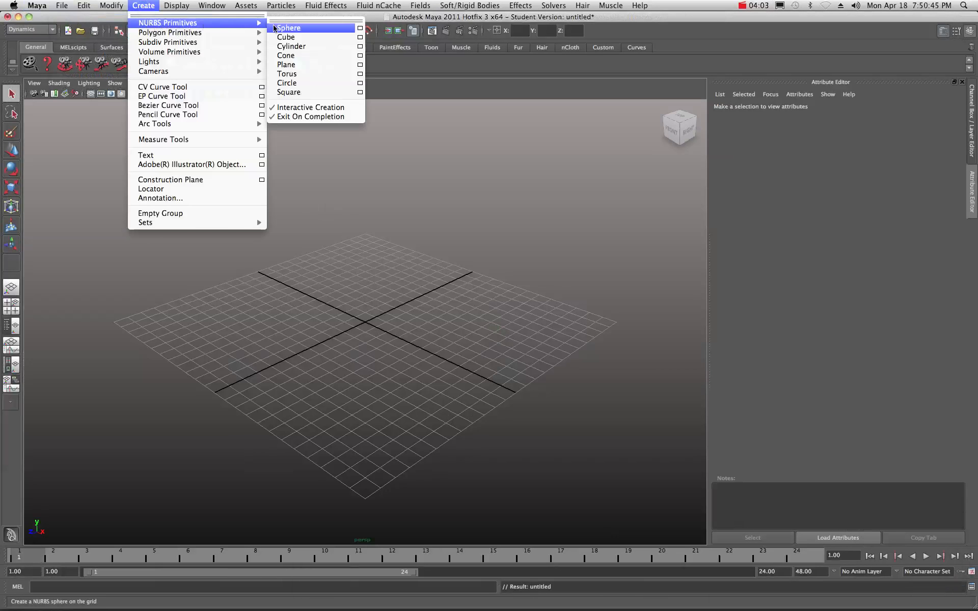
{"action": "left_click", "coordinate": [294, 65]}
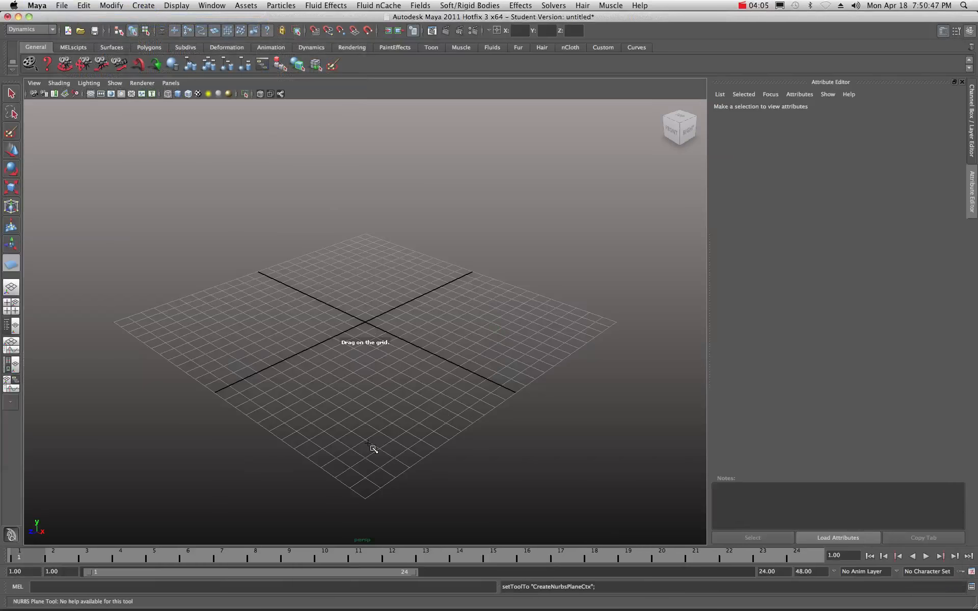
{"action": "left_click_drag", "start_coordinate": [361, 491], "coordinate": [377, 229]}
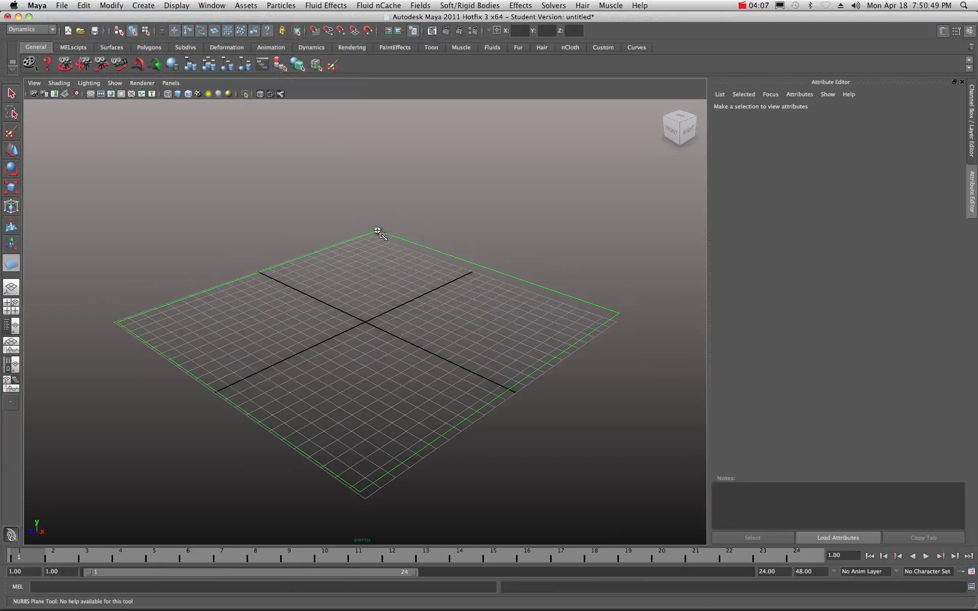
{"action": "key", "text": "q"}
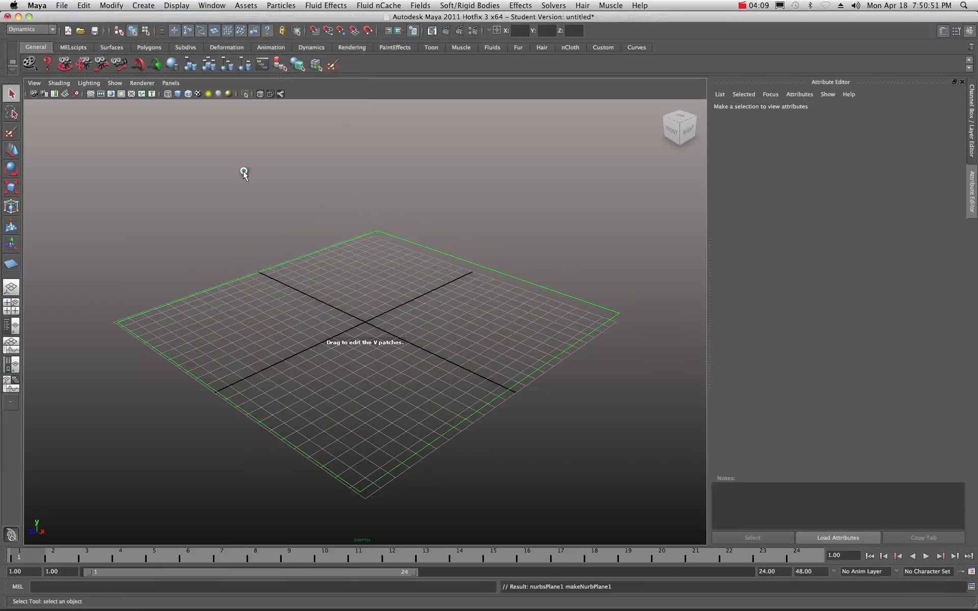
{"action": "left_click", "coordinate": [178, 94]}
Create a polygon sphere at about the centre of the grid.
{"action": "left_click", "coordinate": [148, 7]}
{"action": "mouse_move", "coordinate": [145, 35]}
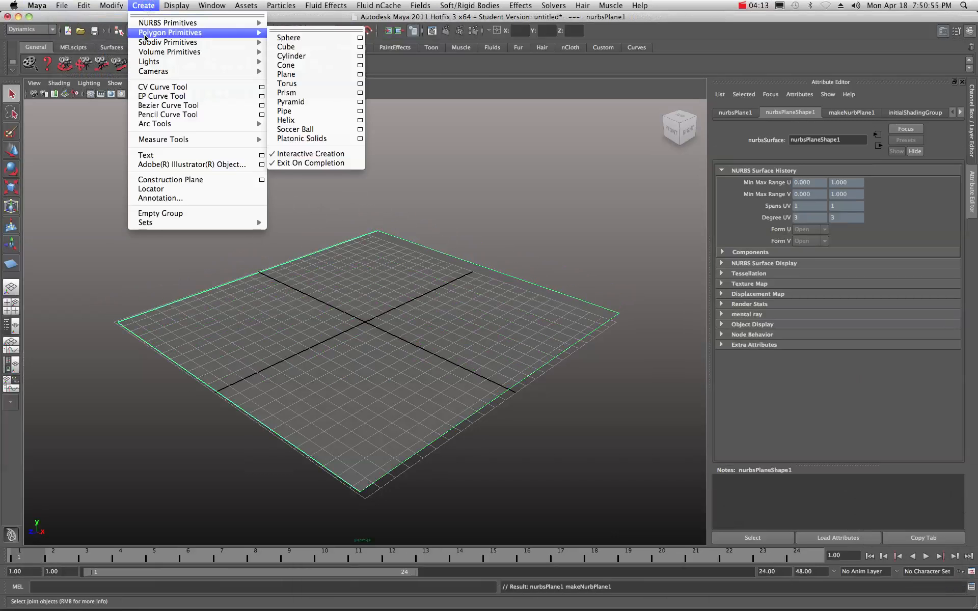
{"action": "left_click", "coordinate": [289, 37]}
{"action": "left_click_drag", "start_coordinate": [363, 334], "coordinate": [366, 320]}
{"action": "key", "text": "q"}
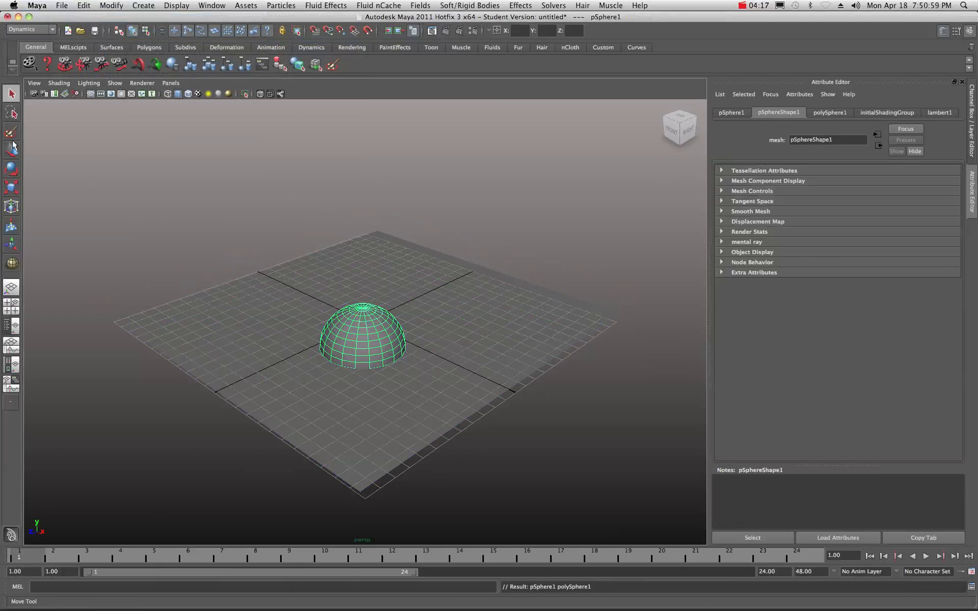
Raise the sphere above the plane and move it towards the rear corner, leaving nothing selected.
{"action": "left_click", "coordinate": [11, 150]}
{"action": "left_click_drag", "start_coordinate": [361, 317], "coordinate": [359, 290]}
{"action": "left_click_drag", "start_coordinate": [339, 334], "coordinate": [410, 307]}
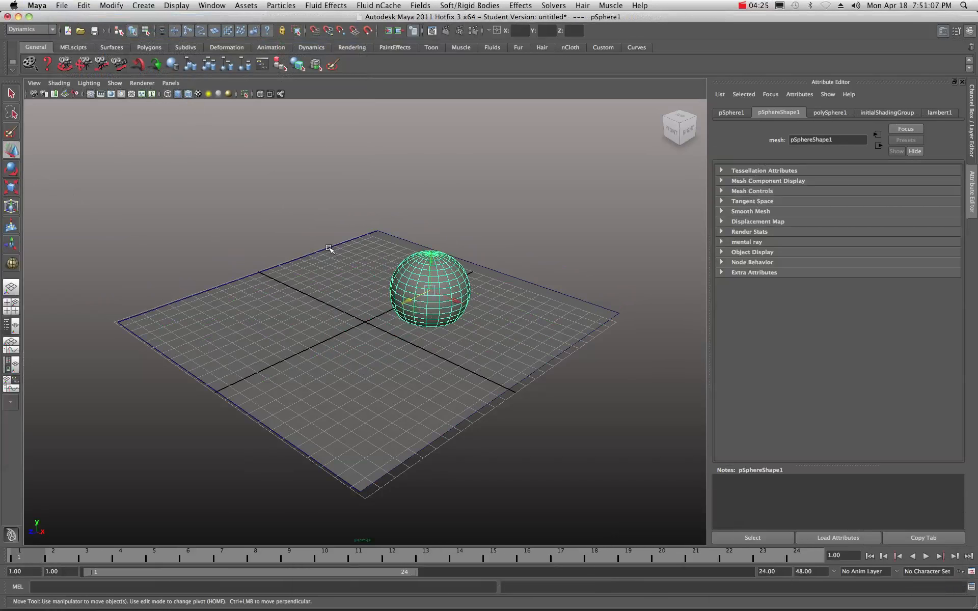
{"action": "left_click", "coordinate": [291, 173]}
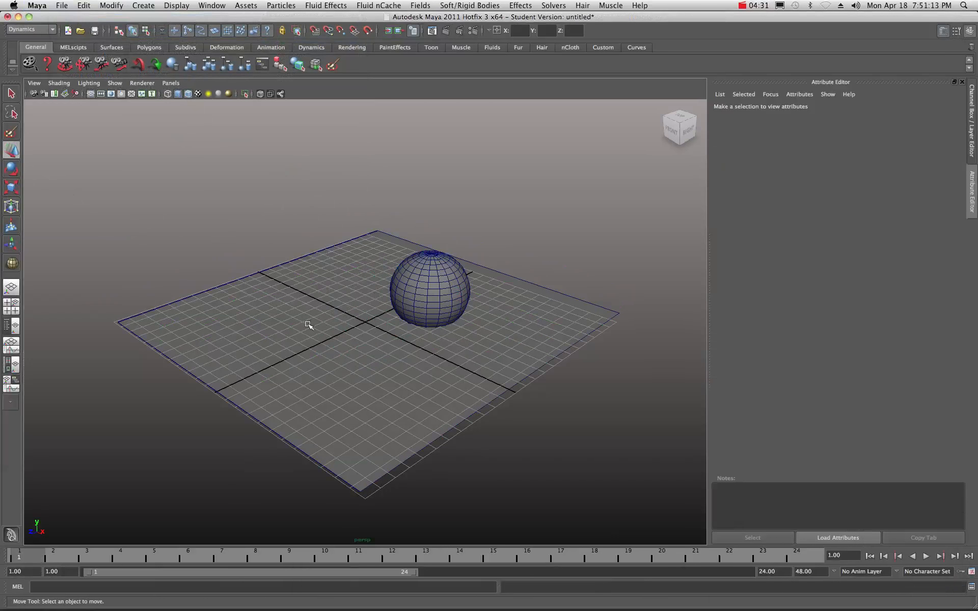
Create a mib_glossy_reflection material in the Hypershade and assign it to the NURBS plane.
{"action": "left_click", "coordinate": [371, 351]}
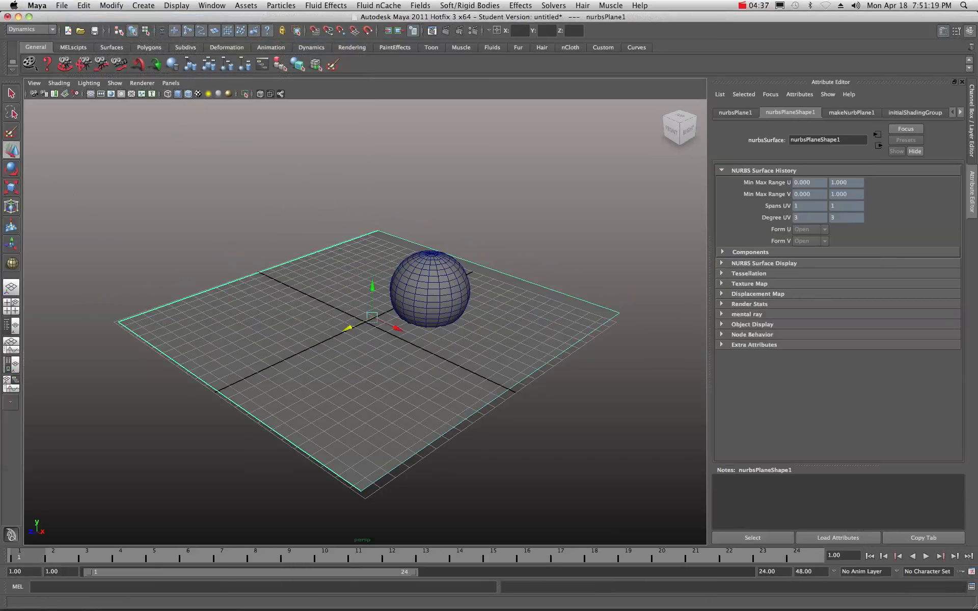
{"action": "left_click_drag", "start_coordinate": [977, 108], "coordinate": [165, 116]}
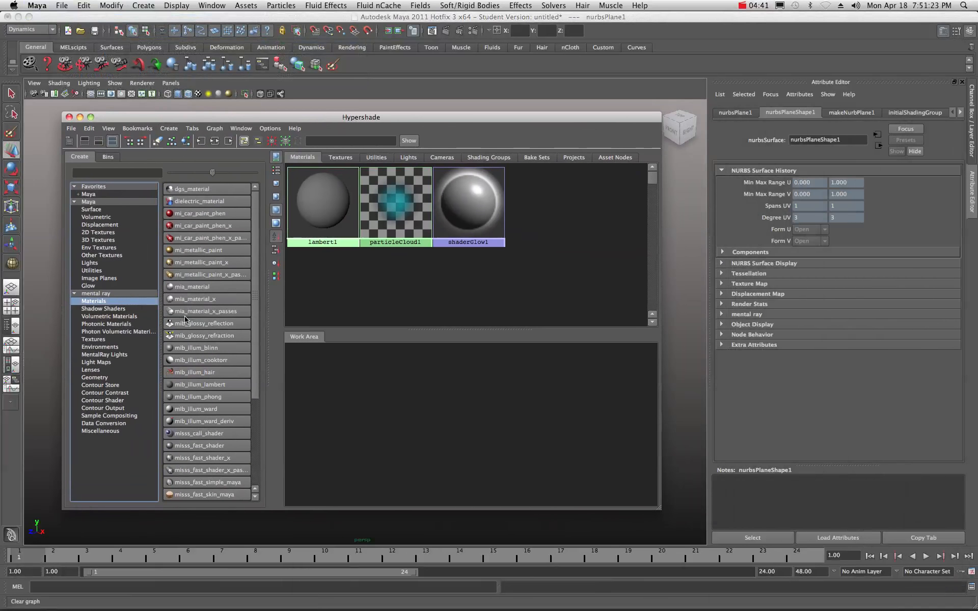
{"action": "left_click", "coordinate": [217, 324]}
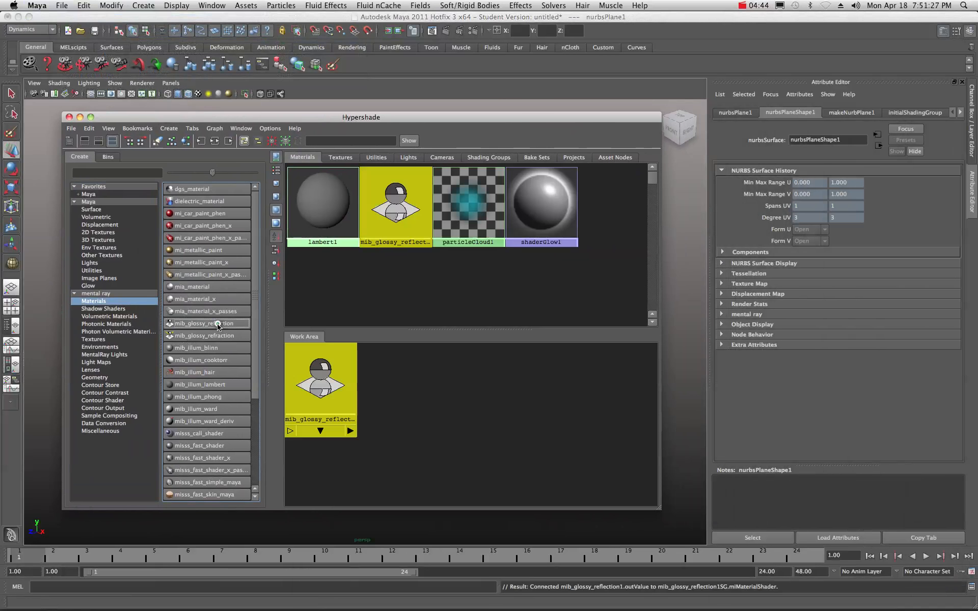
{"action": "left_click_drag", "start_coordinate": [317, 381], "coordinate": [358, 409]}
{"action": "left_click_drag", "start_coordinate": [273, 119], "coordinate": [977, 117]}
{"action": "left_click", "coordinate": [356, 364]}
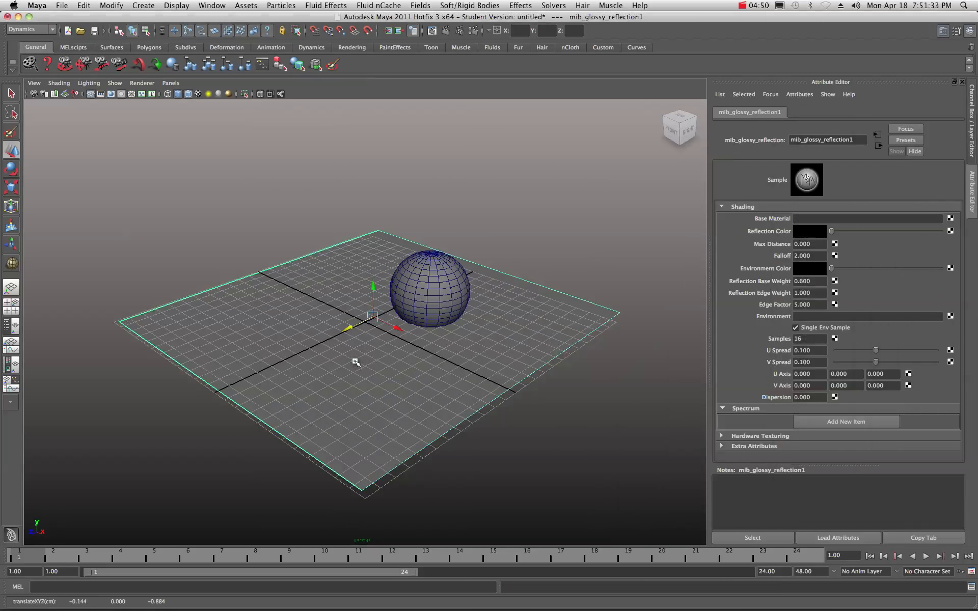
{"action": "right_click_drag", "start_coordinate": [339, 380], "coordinate": [413, 542]}
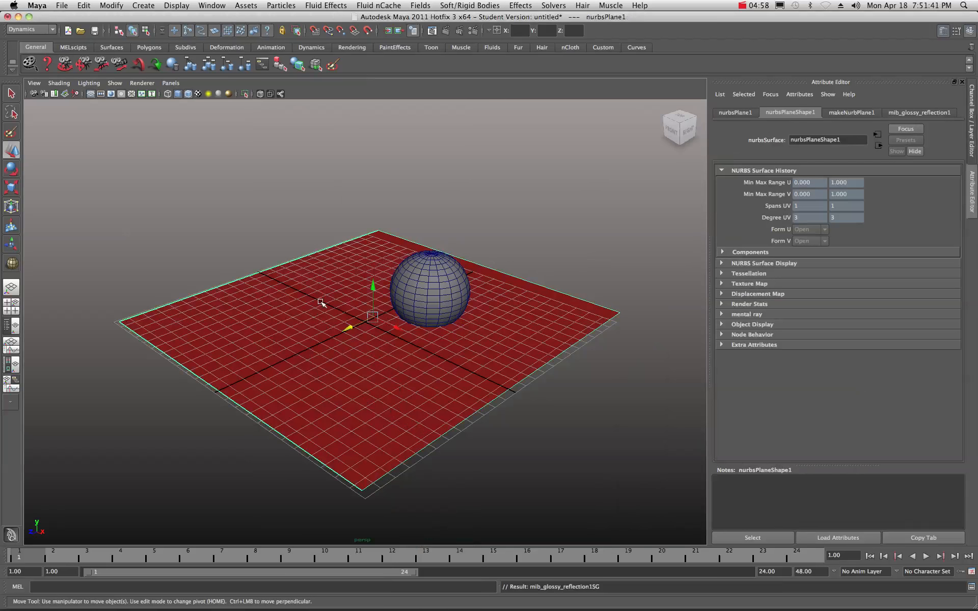
Nudge the plane slightly and toggle the viewport's lighting and texture display to check its shading.
{"action": "mouse_move", "coordinate": [397, 327]}
{"action": "left_mouse_down"}
{"action": "mouse_move", "coordinate": [350, 334]}
{"action": "mouse_move", "coordinate": [395, 331]}
{"action": "left_mouse_up"}
{"action": "left_click", "coordinate": [197, 94]}
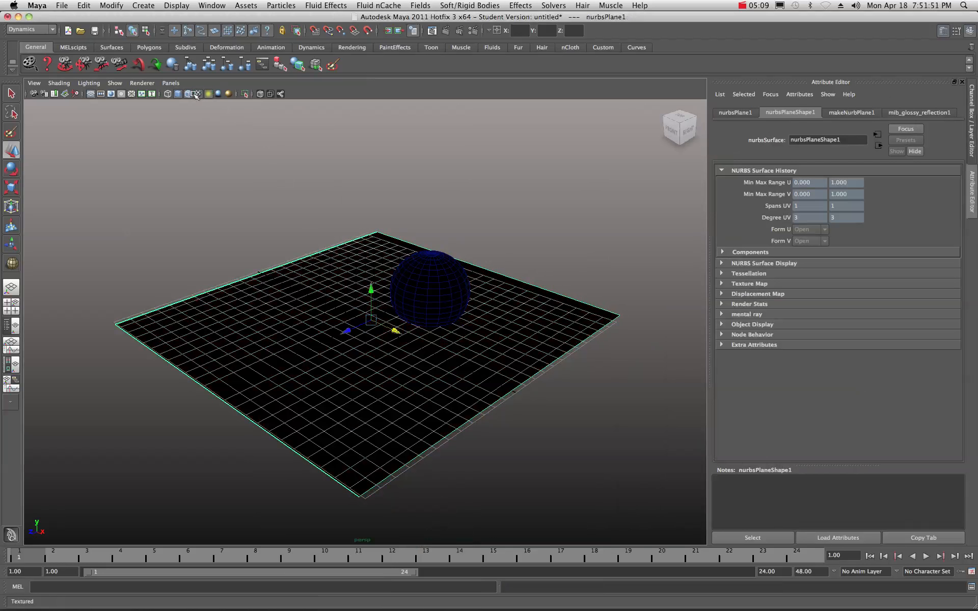
{"action": "left_click", "coordinate": [228, 95]}
{"action": "left_click", "coordinate": [200, 94]}
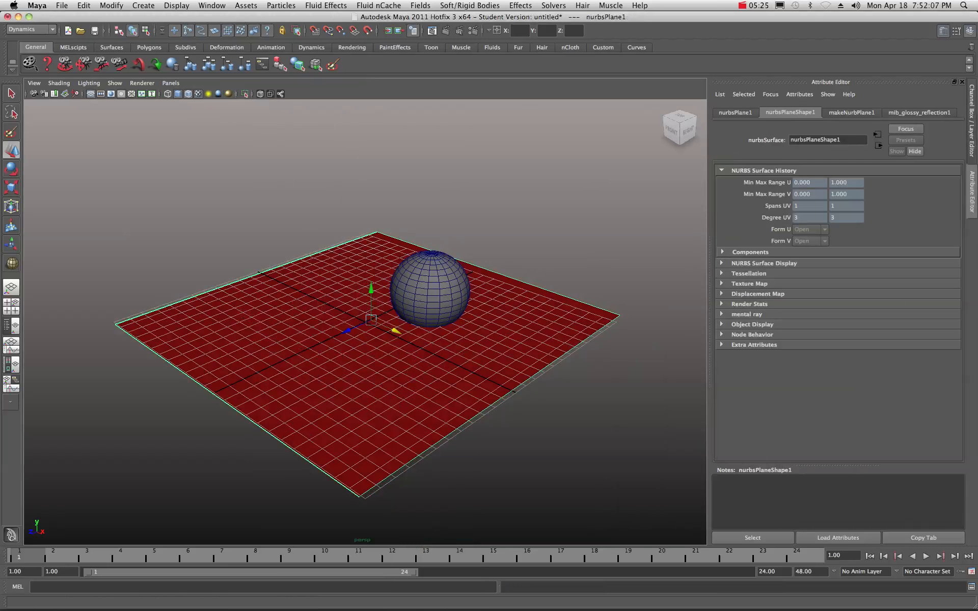
Render the perspective view with mental ray, shrink the Render View window and park it off the main screen.
{"action": "left_click_drag", "start_coordinate": [977, 87], "coordinate": [619, 49]}
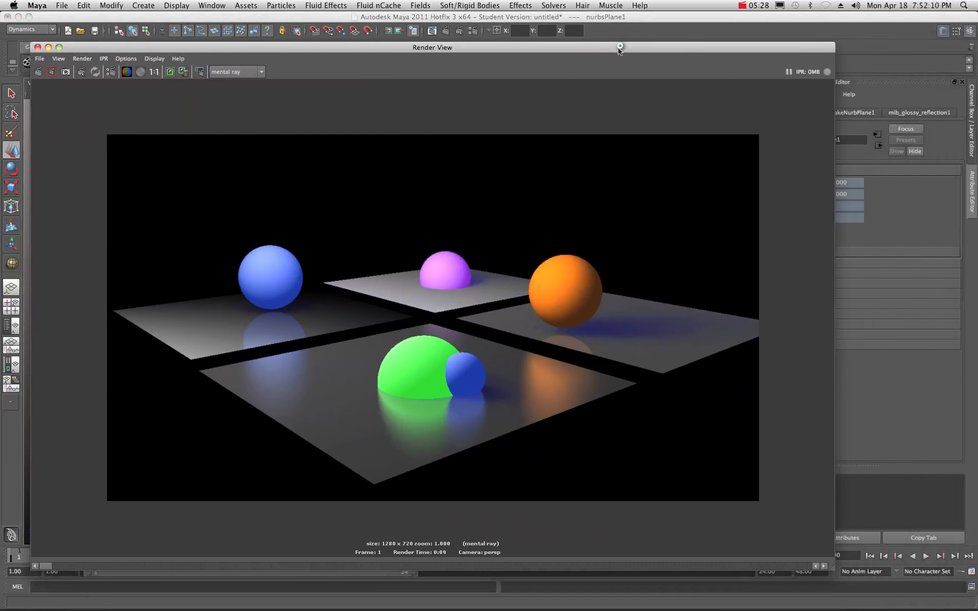
{"action": "left_click", "coordinate": [39, 70]}
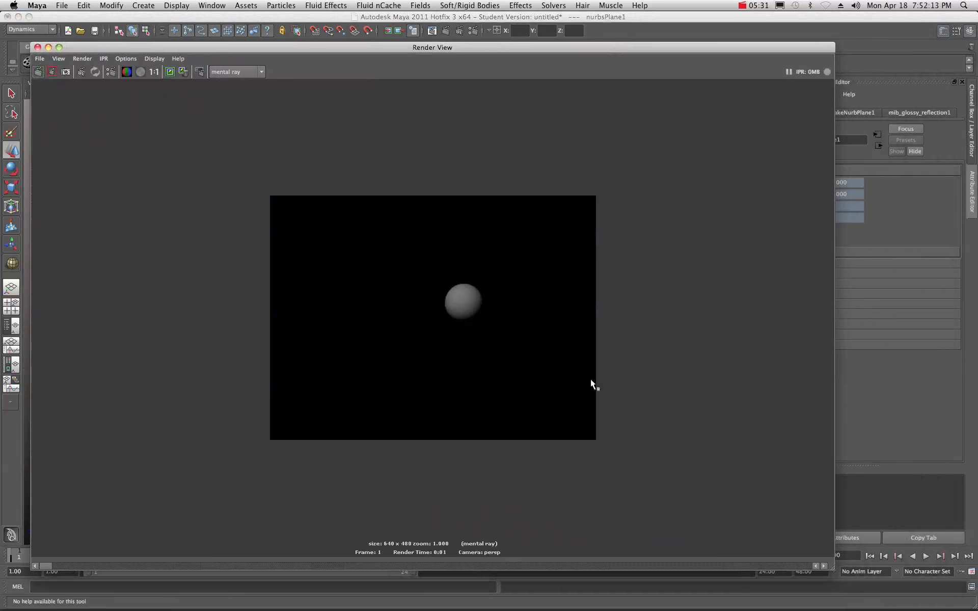
{"action": "left_click_drag", "start_coordinate": [832, 567], "coordinate": [442, 364]}
{"action": "left_click_drag", "start_coordinate": [285, 49], "coordinate": [678, 83]}
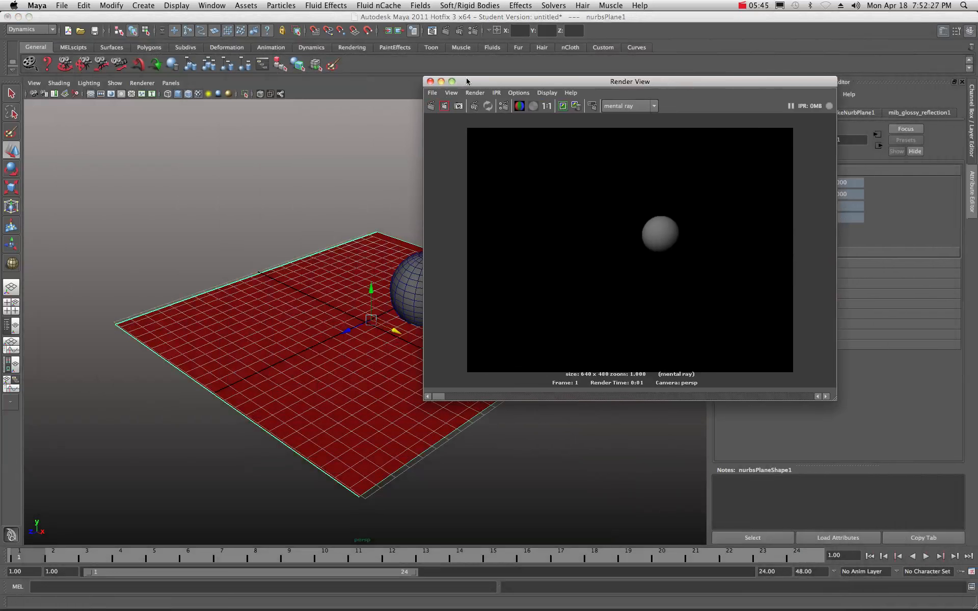
{"action": "left_click_drag", "start_coordinate": [467, 83], "coordinate": [977, 100]}
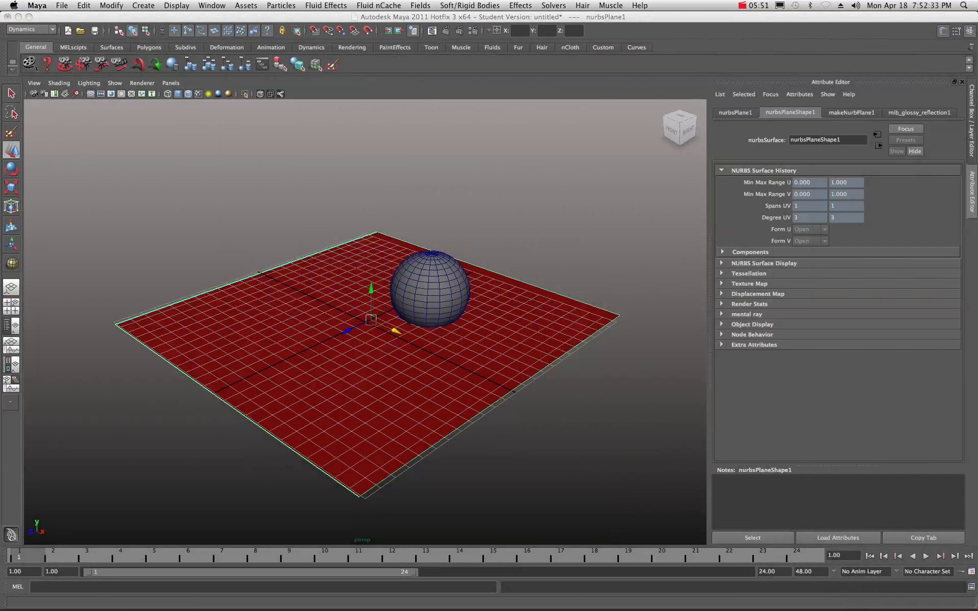
Connect a new mental ray mib_illum_blinn material to the glossy reflection material's Base Material.
{"action": "left_click_drag", "start_coordinate": [977, 117], "coordinate": [406, 114]}
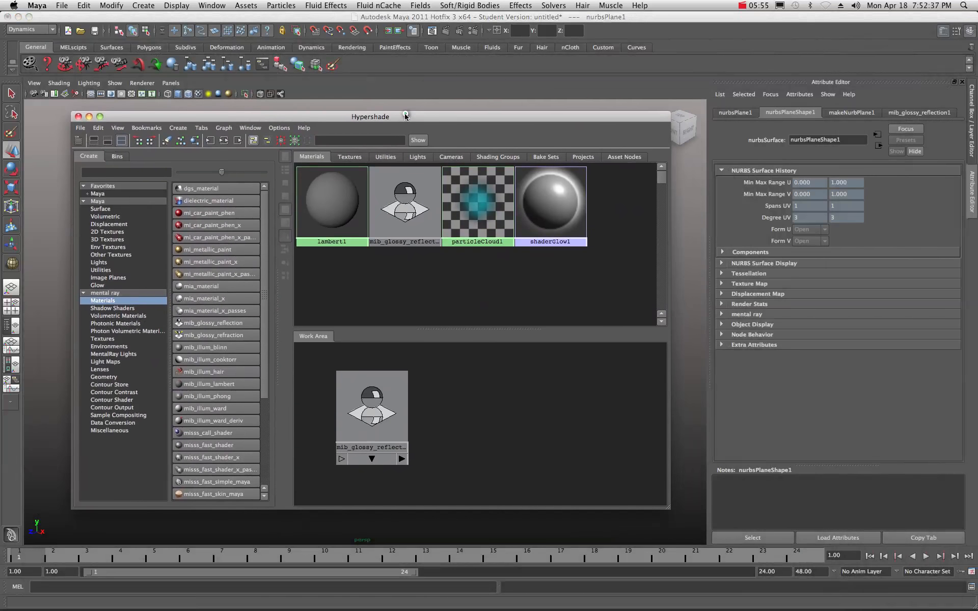
{"action": "left_click", "coordinate": [375, 433]}
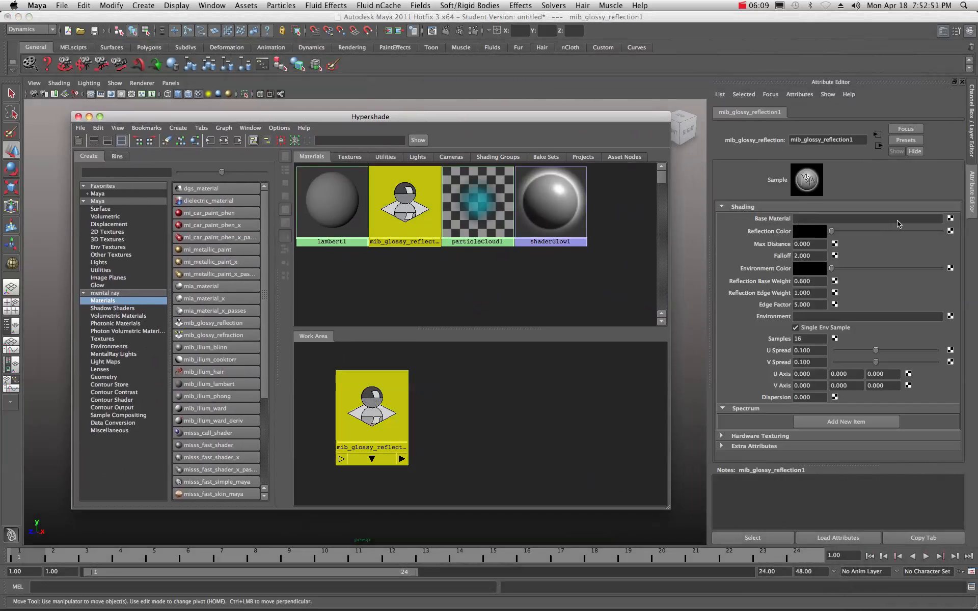
{"action": "left_click", "coordinate": [950, 219]}
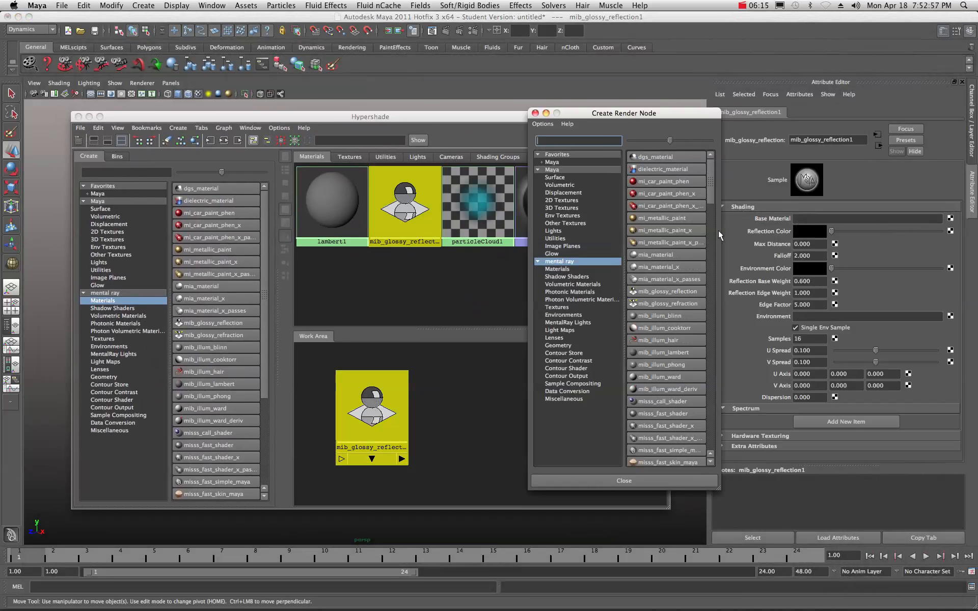
{"action": "left_click_drag", "start_coordinate": [718, 488], "coordinate": [762, 497]}
{"action": "left_click", "coordinate": [565, 269]}
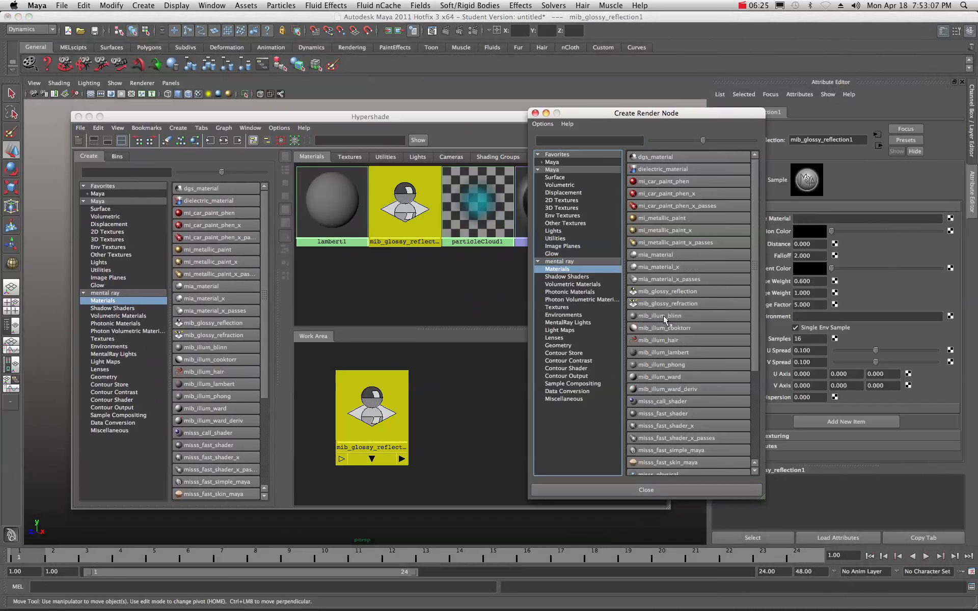
{"action": "left_click", "coordinate": [686, 316]}
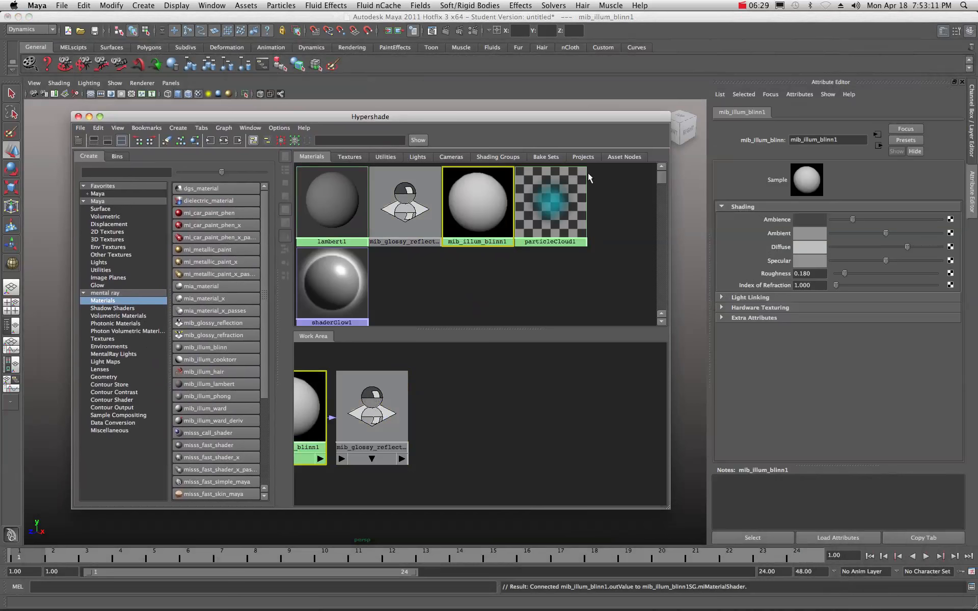
Rearrange the blinn and glossy reflection nodes side by side in the middle of the Hypershade work area.
{"action": "scroll", "coordinate": [424, 417], "scroll_direction": "down", "scroll_amount": 2}
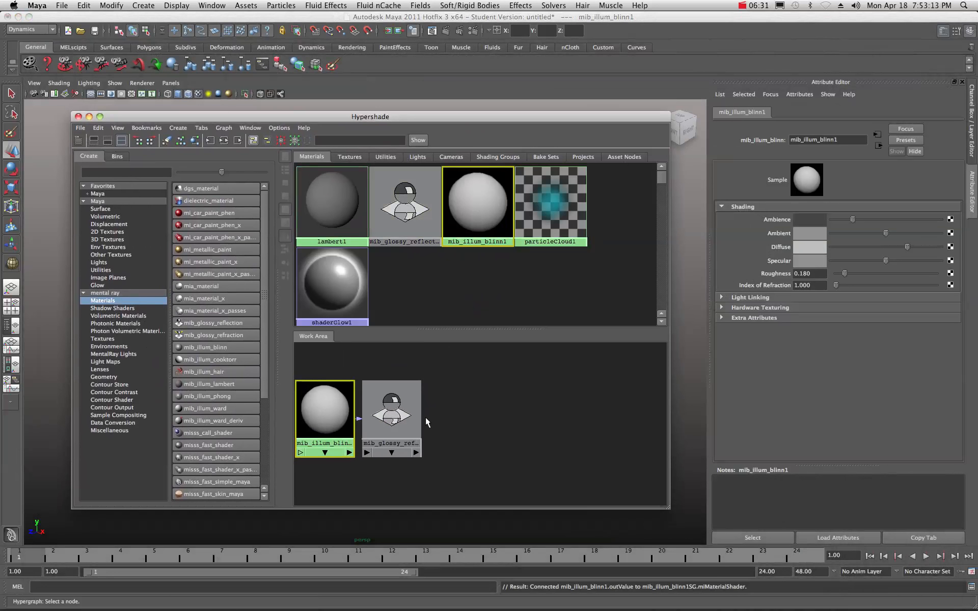
{"action": "left_click_drag", "start_coordinate": [402, 415], "coordinate": [503, 411]}
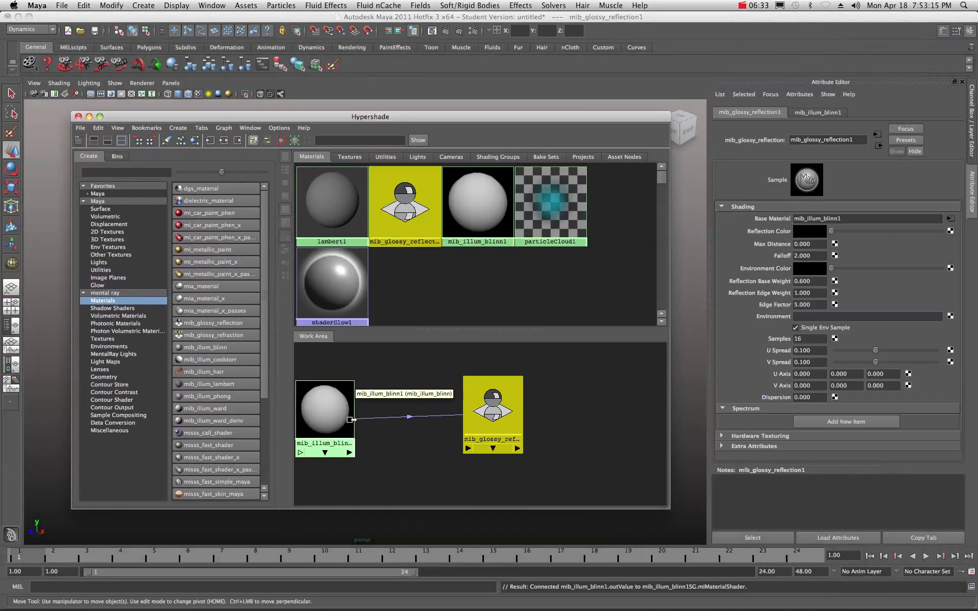
{"action": "left_click_drag", "start_coordinate": [333, 414], "coordinate": [429, 406]}
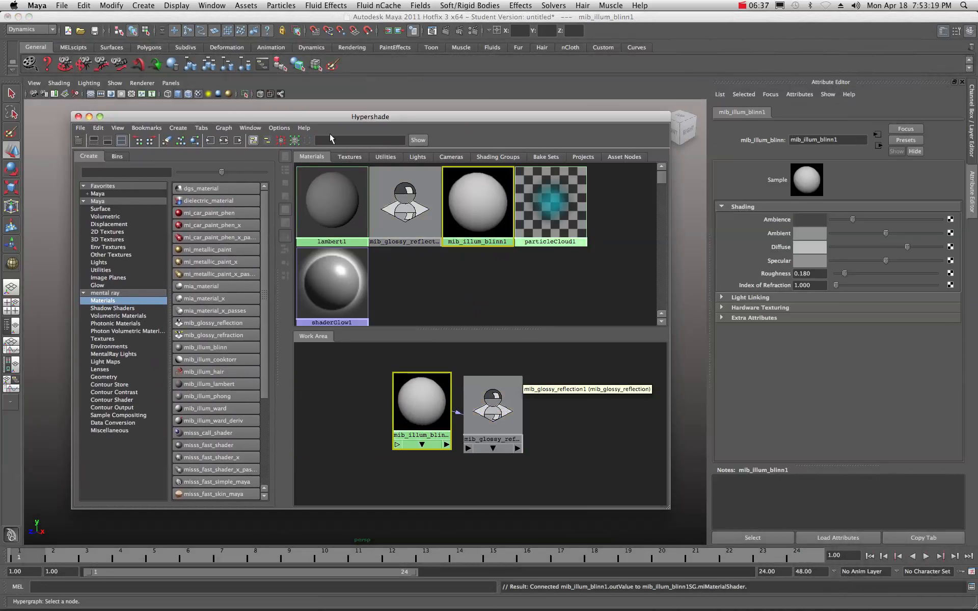
Move the Hypershade aside and re-render the perspective view with the blinn base material.
{"action": "left_click_drag", "start_coordinate": [325, 119], "coordinate": [977, 118]}
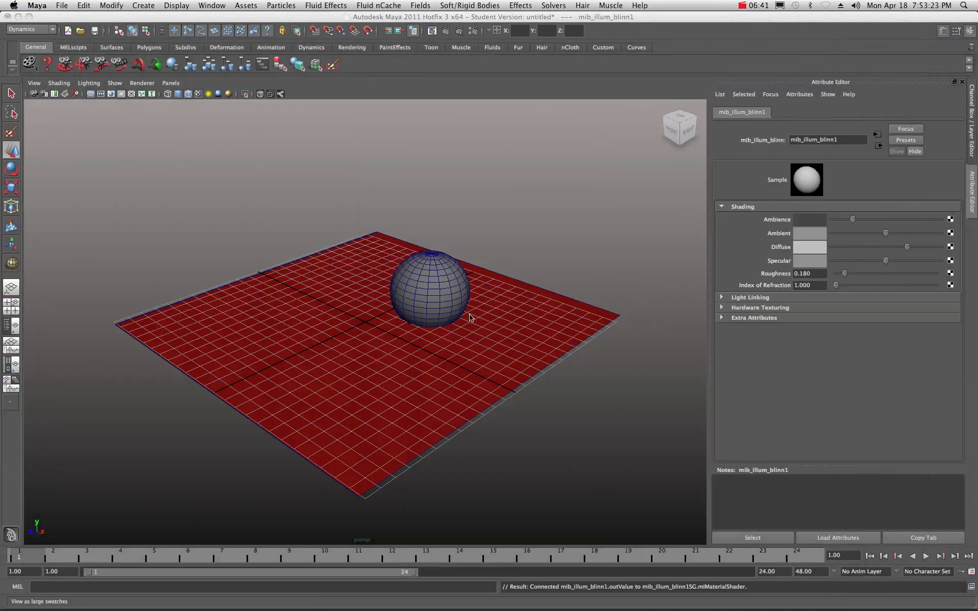
{"action": "left_click", "coordinate": [445, 30]}
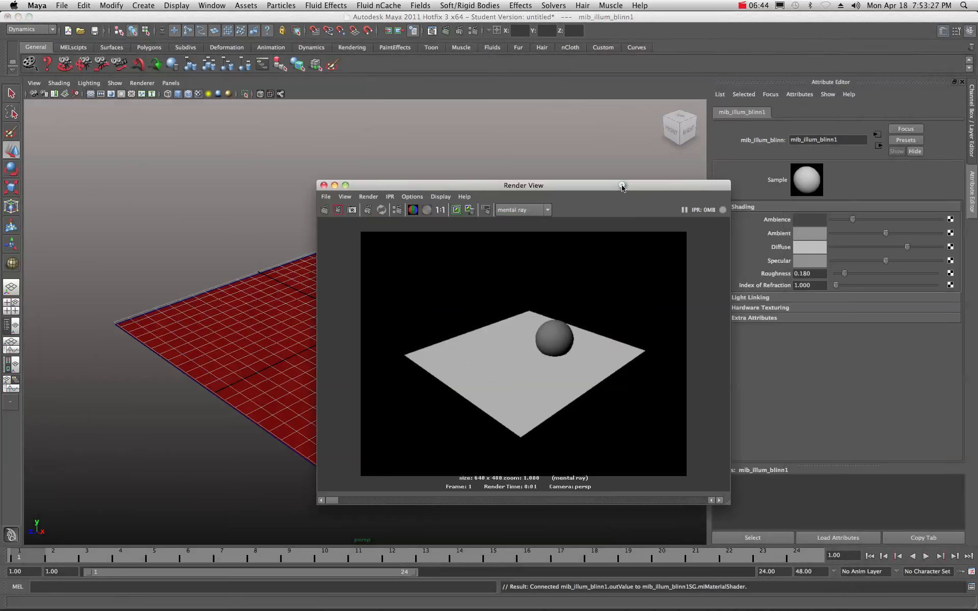
Examine the blinn-based render of the plane and sphere, moving the Render View off the main screen when finished.
{"action": "left_click_drag", "start_coordinate": [618, 185], "coordinate": [448, 176]}
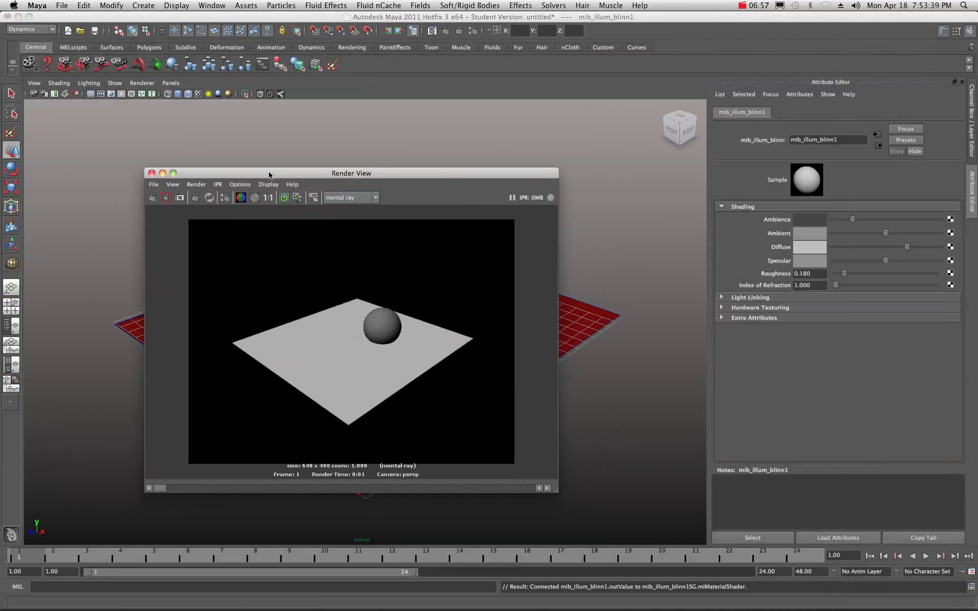
{"action": "left_click_drag", "start_coordinate": [269, 175], "coordinate": [458, 175]}
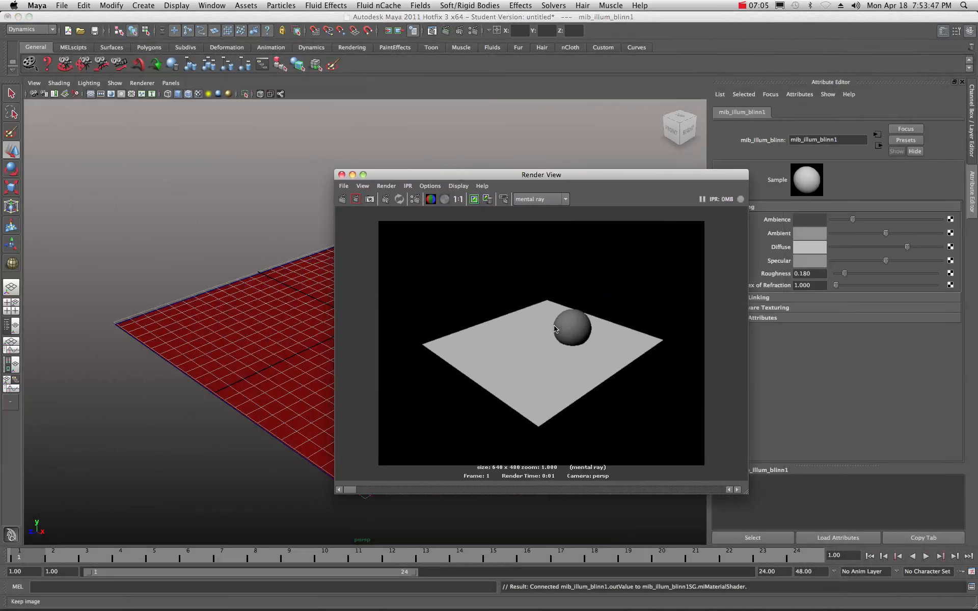
{"action": "left_click_drag", "start_coordinate": [483, 177], "coordinate": [977, 185]}
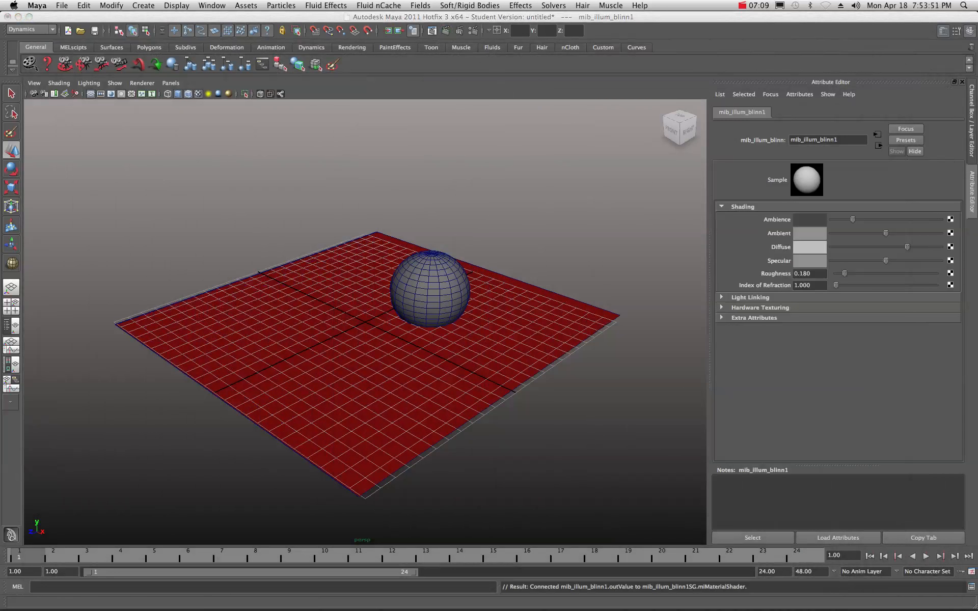
Create a new Maya Lambert material beside the blinn node in the Hypershade and set its color to bright green.
{"action": "left_click_drag", "start_coordinate": [977, 113], "coordinate": [328, 111]}
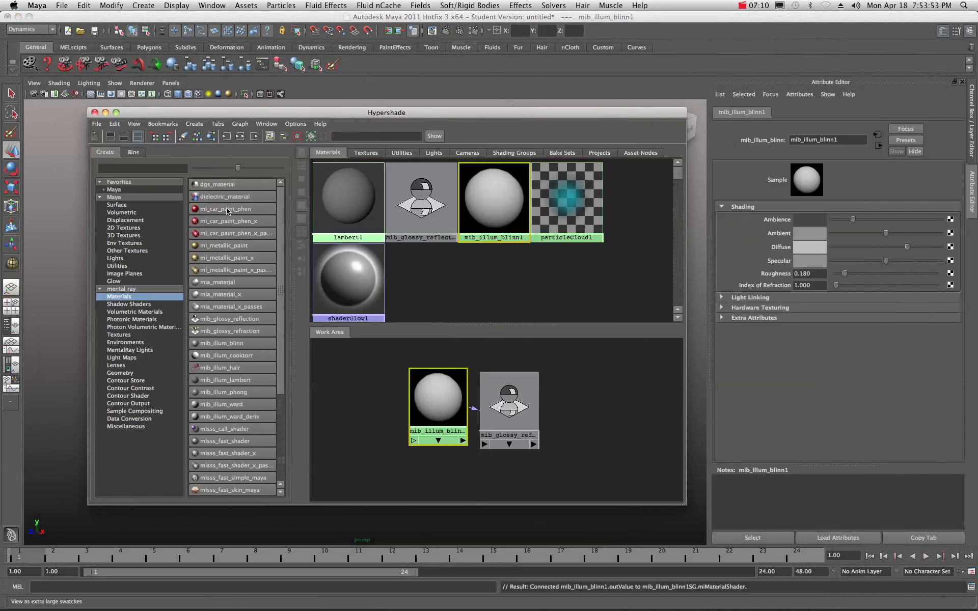
{"action": "left_click", "coordinate": [122, 206]}
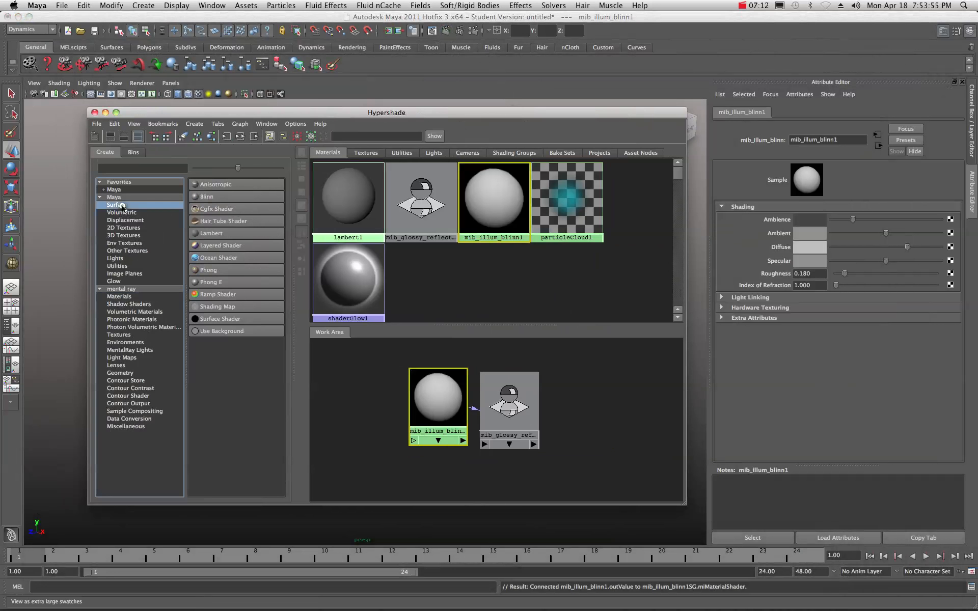
{"action": "left_click", "coordinate": [213, 233]}
{"action": "left_click_drag", "start_coordinate": [435, 385], "coordinate": [359, 400]}
{"action": "left_click", "coordinate": [794, 234]}
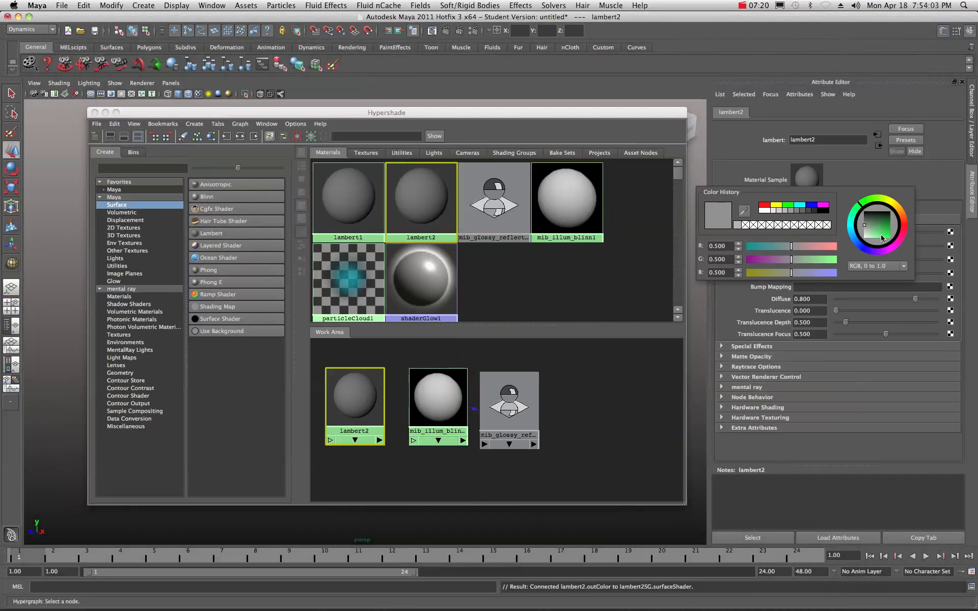
{"action": "left_click", "coordinate": [883, 238]}
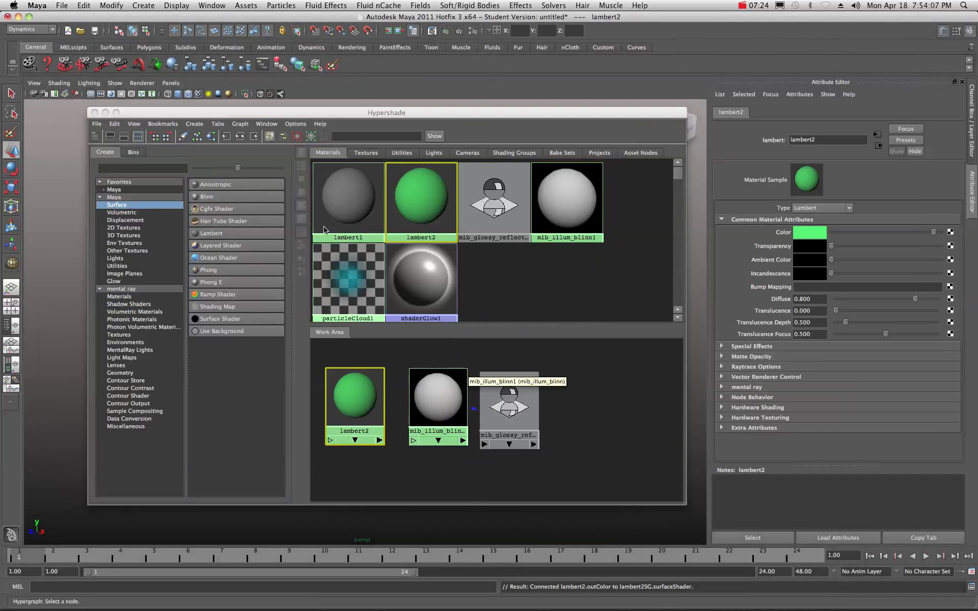
Clear the Hypershade off the viewport and assign the existing lambert2 material to the sphere.
{"action": "left_click_drag", "start_coordinate": [229, 116], "coordinate": [977, 81]}
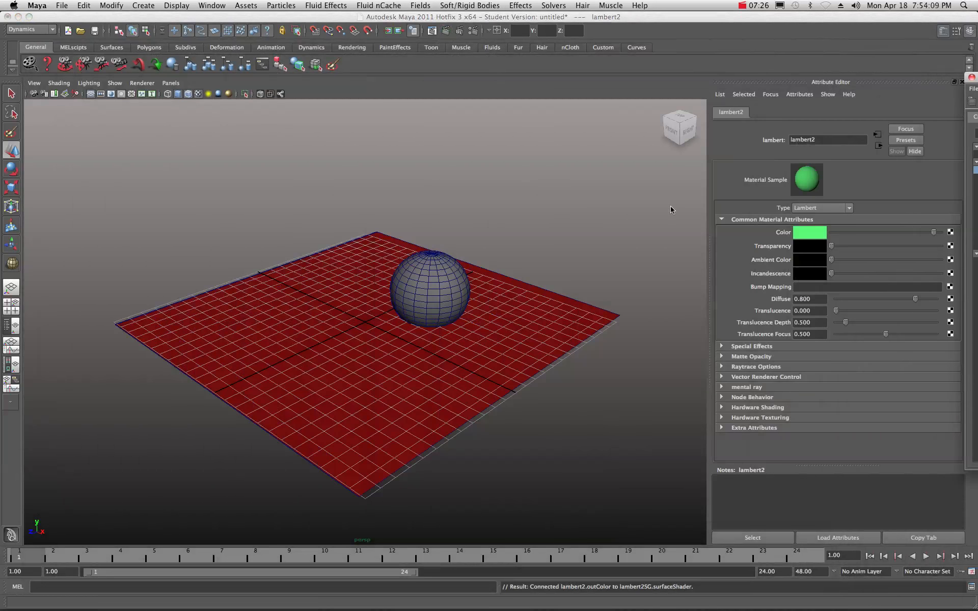
{"action": "left_click", "coordinate": [436, 286]}
{"action": "right_click", "coordinate": [427, 278]}
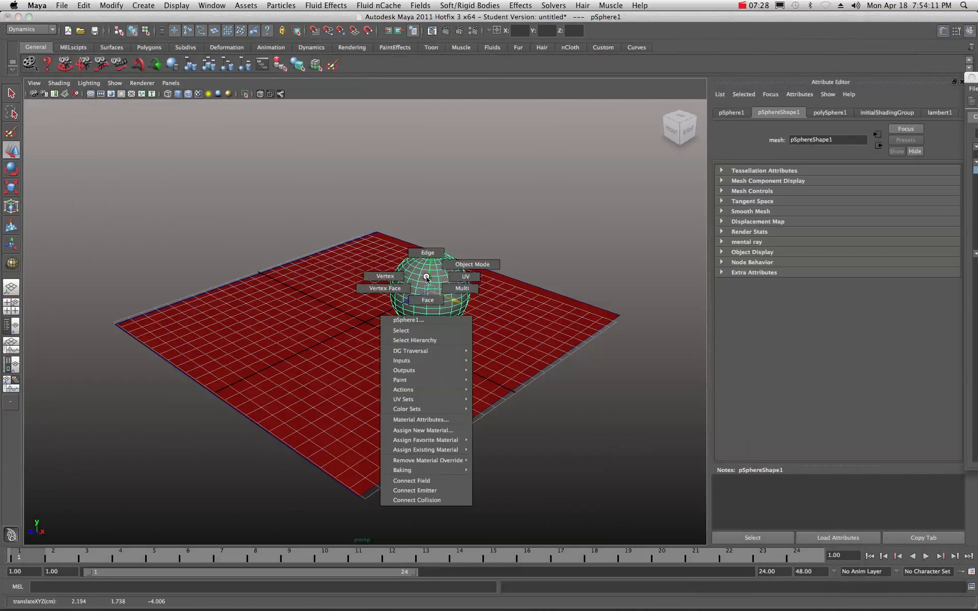
{"action": "mouse_move", "coordinate": [430, 450]}
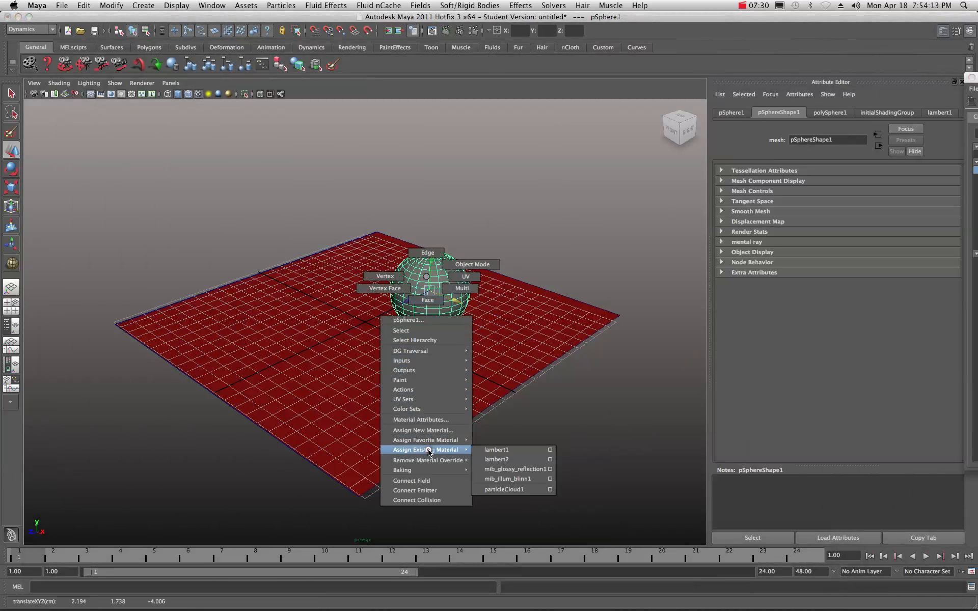
{"action": "left_click", "coordinate": [505, 460]}
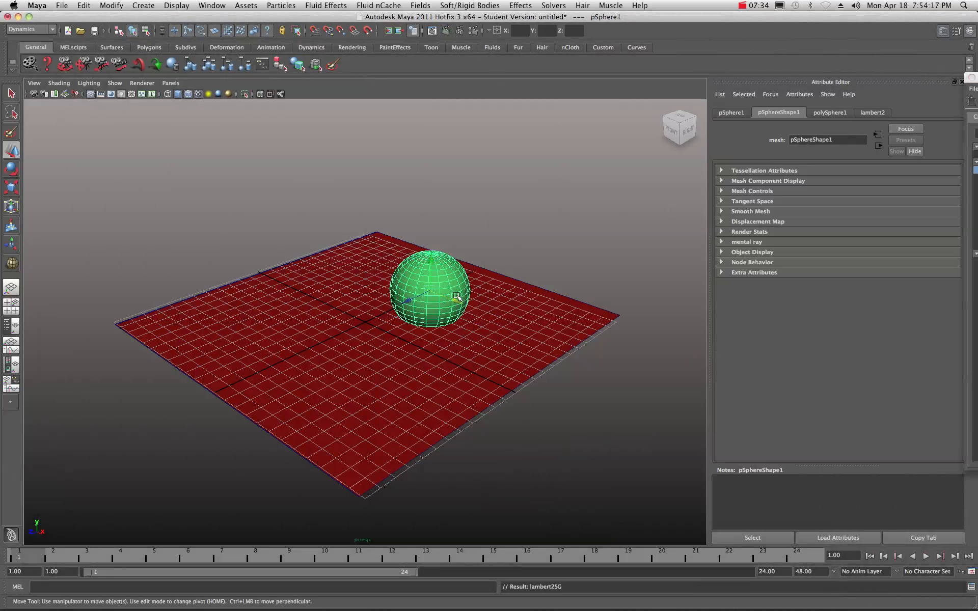
Re-render the perspective view with the green sphere and park the Render View off the main screen.
{"action": "left_click_drag", "start_coordinate": [977, 184], "coordinate": [652, 147]}
{"action": "left_click", "coordinate": [265, 175]}
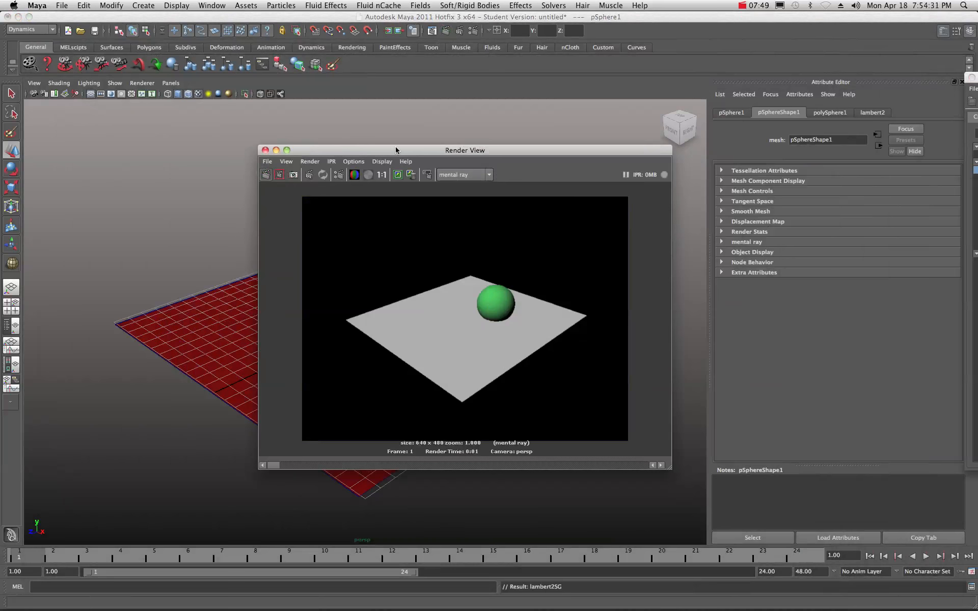
{"action": "left_click_drag", "start_coordinate": [395, 150], "coordinate": [977, 153]}
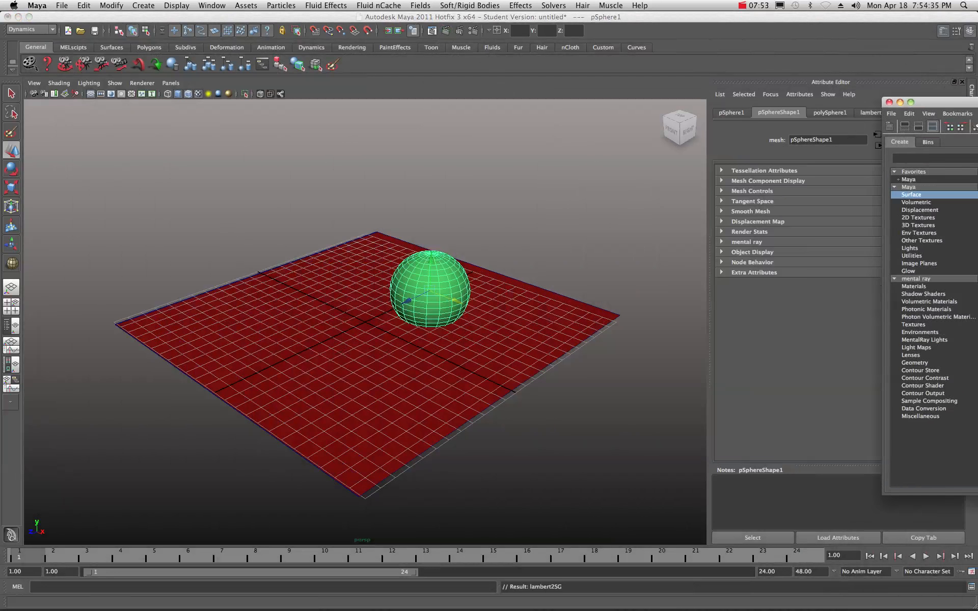
Darken the Ambience, Ambient and Diffuse colors of mib_illum_blinn1 to near black and re-render the perspective view.
{"action": "left_click_drag", "start_coordinate": [977, 124], "coordinate": [413, 123]}
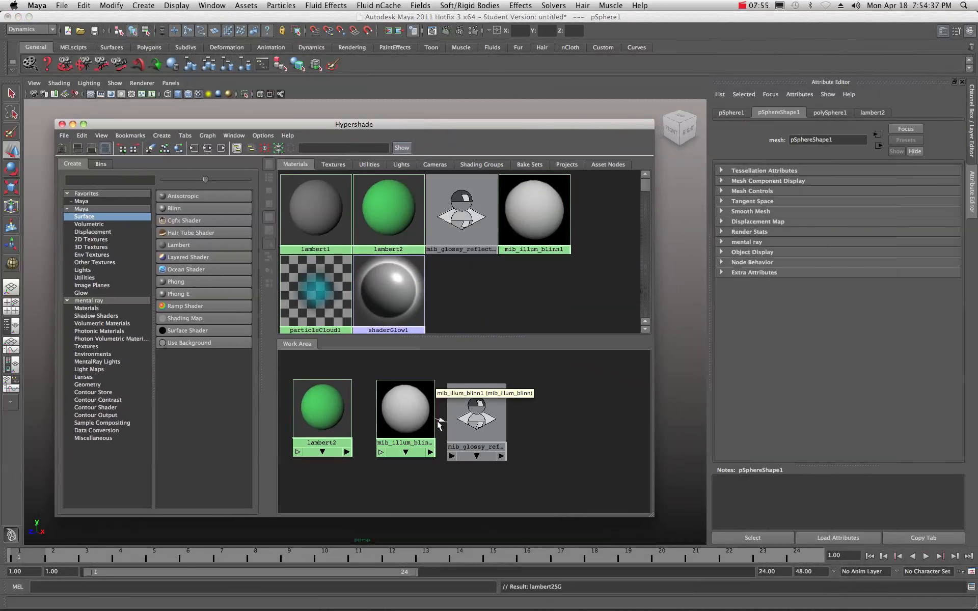
{"action": "left_click", "coordinate": [476, 420]}
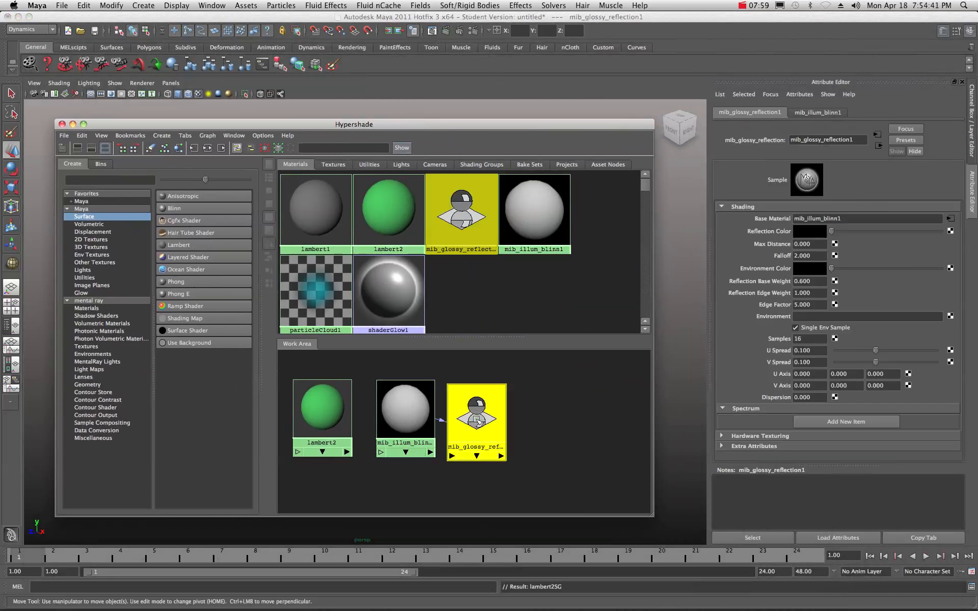
{"action": "left_click", "coordinate": [402, 413]}
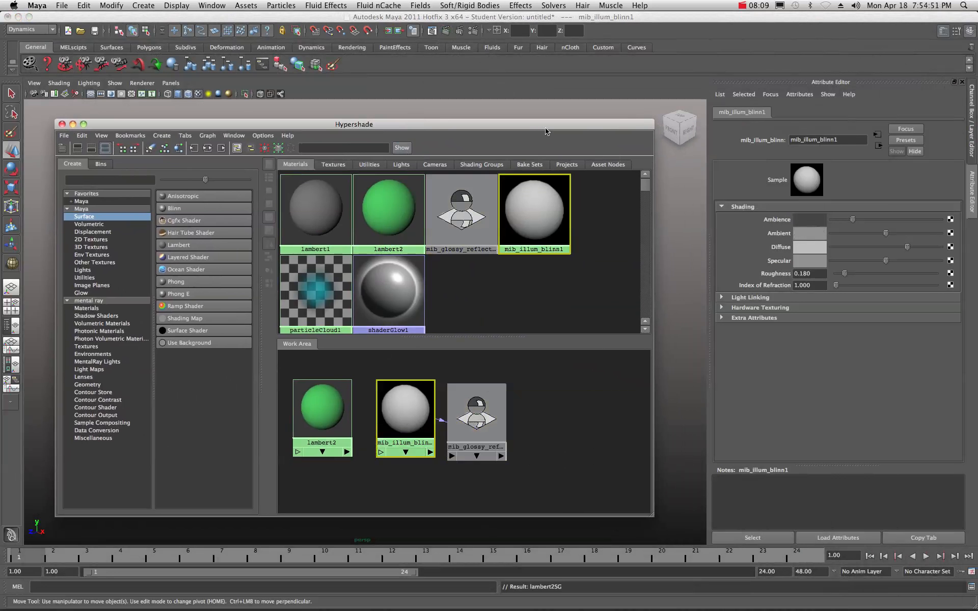
{"action": "left_click_drag", "start_coordinate": [531, 125], "coordinate": [460, 138]}
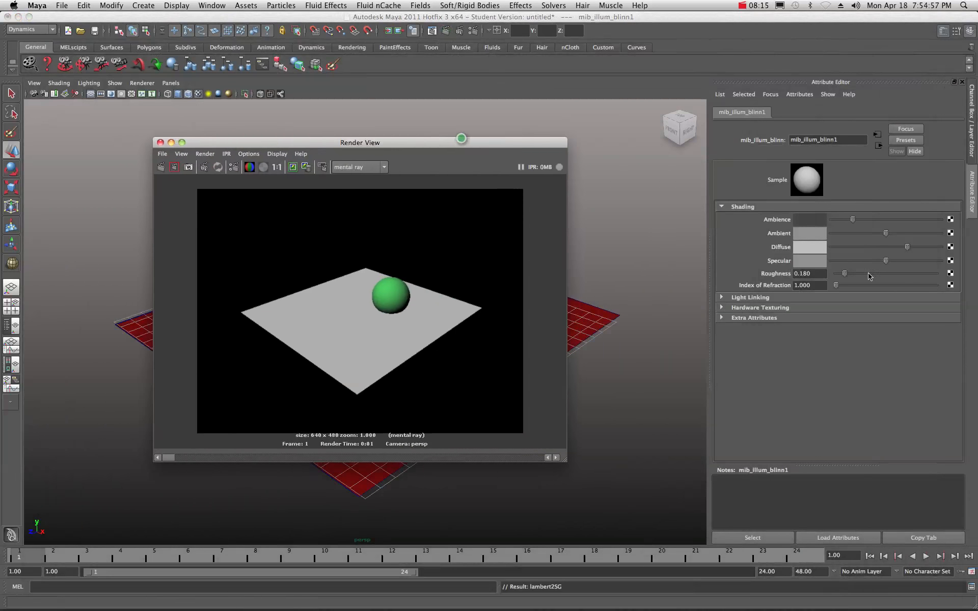
{"action": "mouse_move", "coordinate": [852, 219]}
{"action": "left_mouse_down"}
{"action": "mouse_move", "coordinate": [841, 220]}
{"action": "mouse_move", "coordinate": [866, 234]}
{"action": "mouse_move", "coordinate": [841, 234]}
{"action": "left_mouse_up"}
{"action": "left_click_drag", "start_coordinate": [907, 250], "coordinate": [844, 249]}
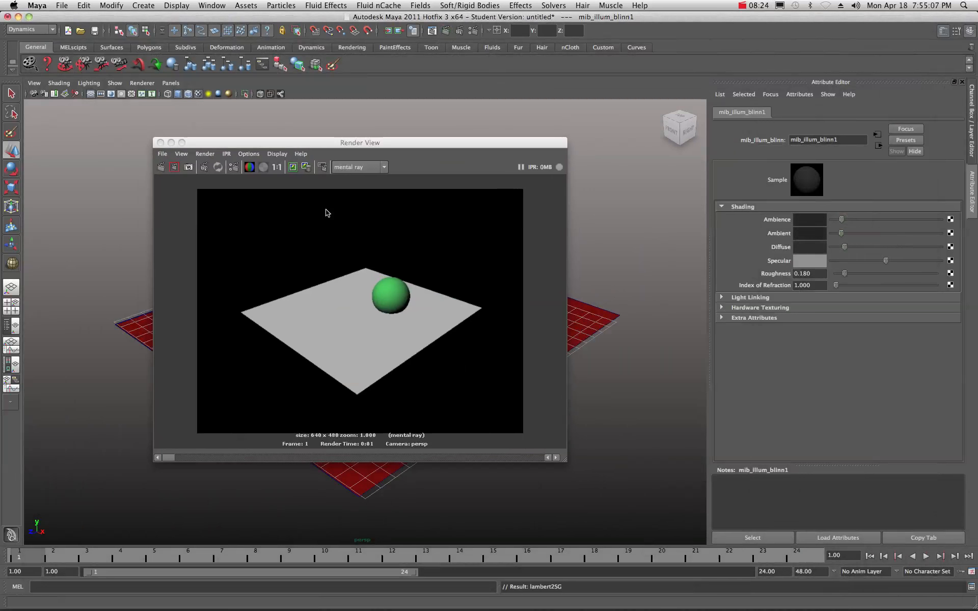
{"action": "left_click", "coordinate": [162, 167]}
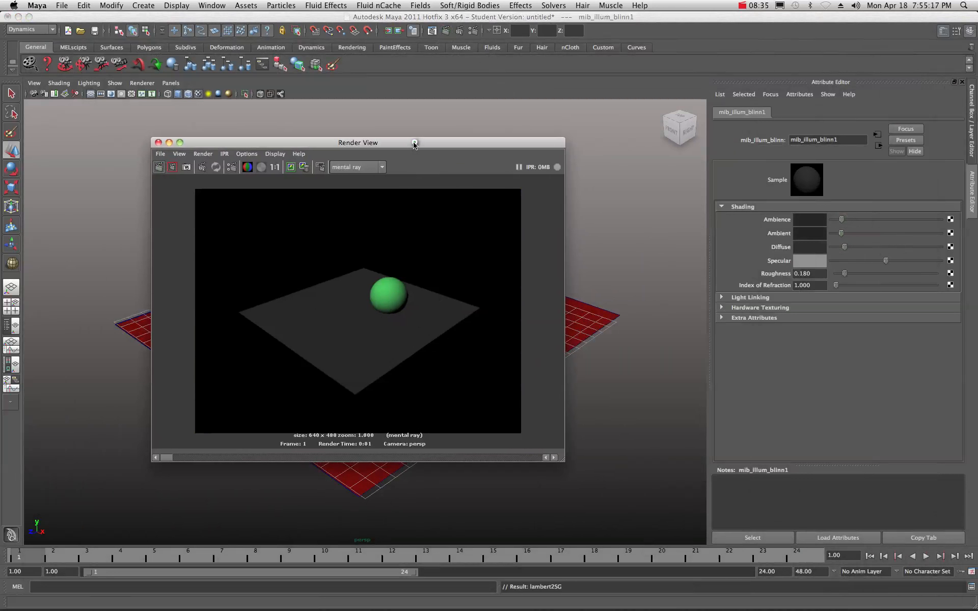
Raise the Reflection Color of the plane's mib_glossy_reflection1 material to a mid grey and re-render.
{"action": "left_click_drag", "start_coordinate": [415, 143], "coordinate": [330, 137]}
{"action": "left_click", "coordinate": [523, 316]}
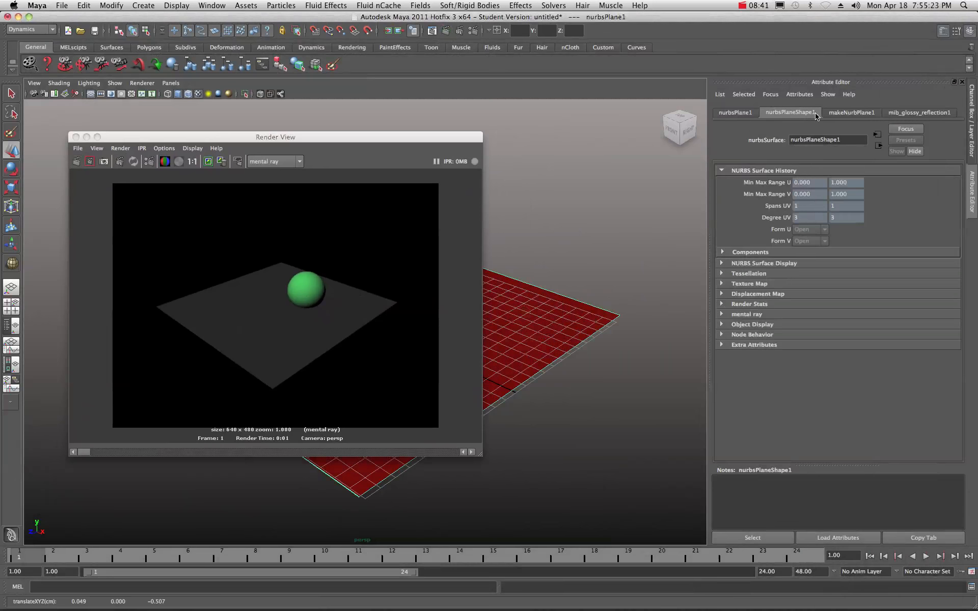
{"action": "left_click", "coordinate": [926, 113]}
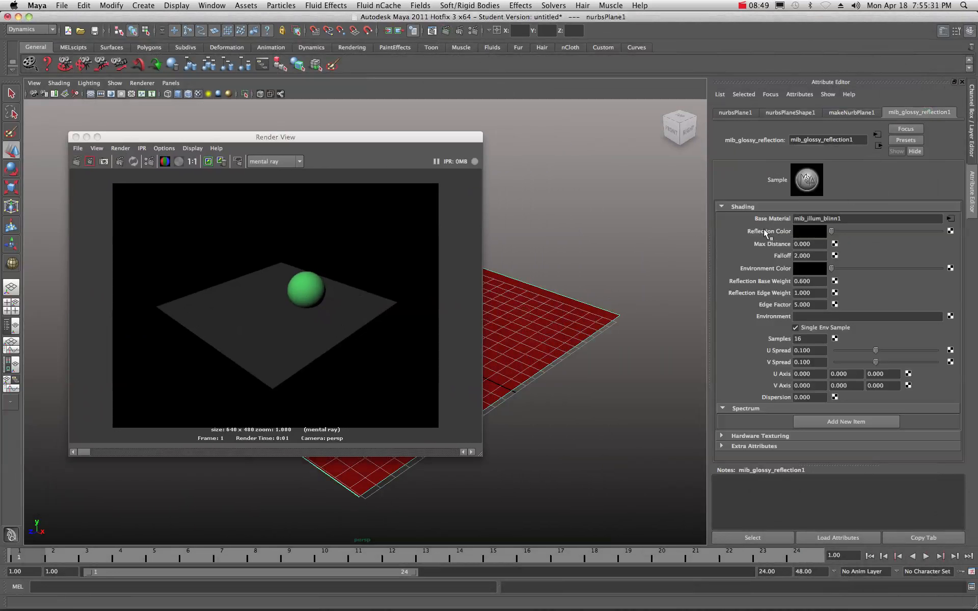
{"action": "left_click_drag", "start_coordinate": [832, 230], "coordinate": [890, 231]}
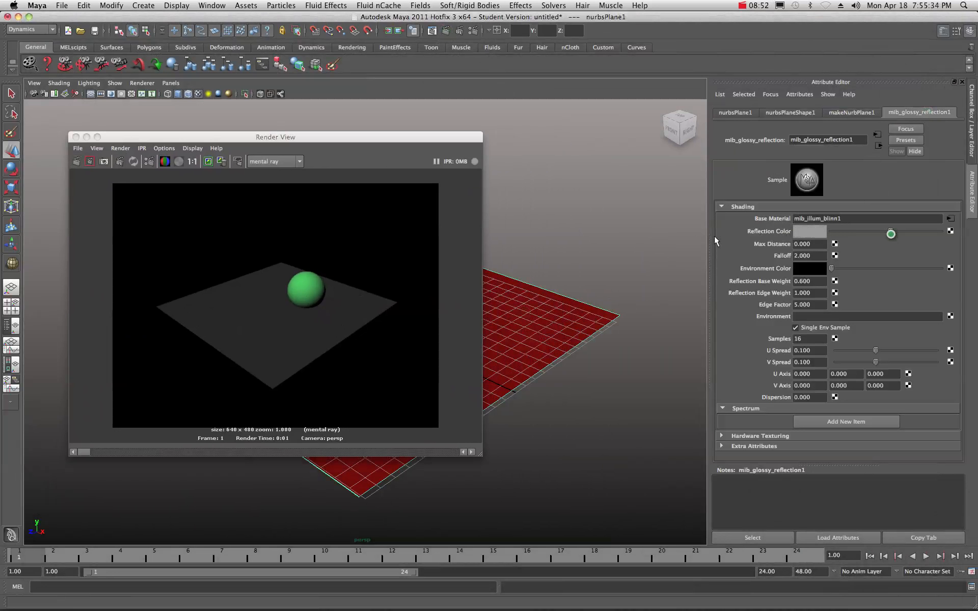
{"action": "left_click", "coordinate": [76, 162]}
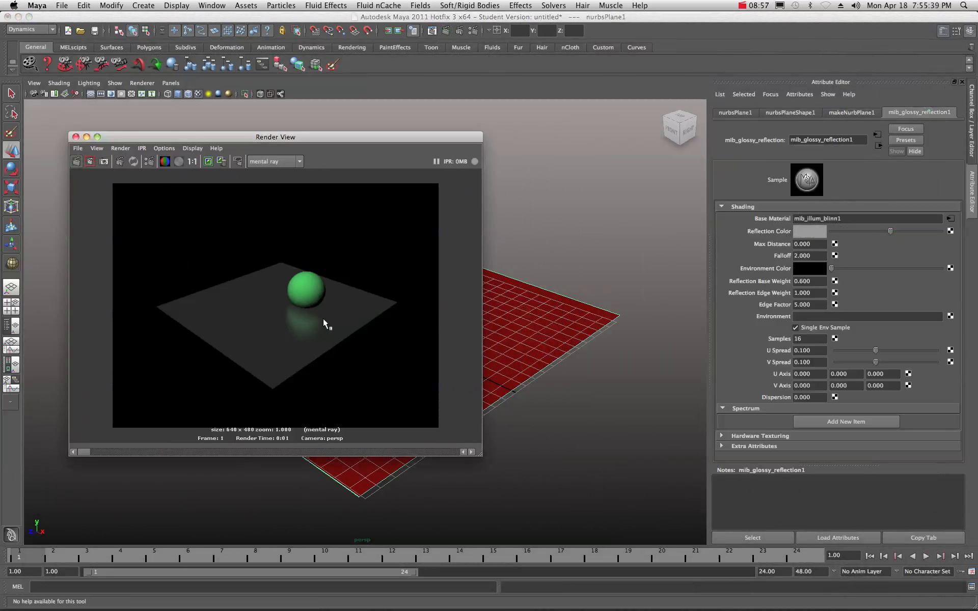
Set the glossy material's Reflection Color to black and re-render for comparison.
{"action": "left_click", "coordinate": [890, 231]}
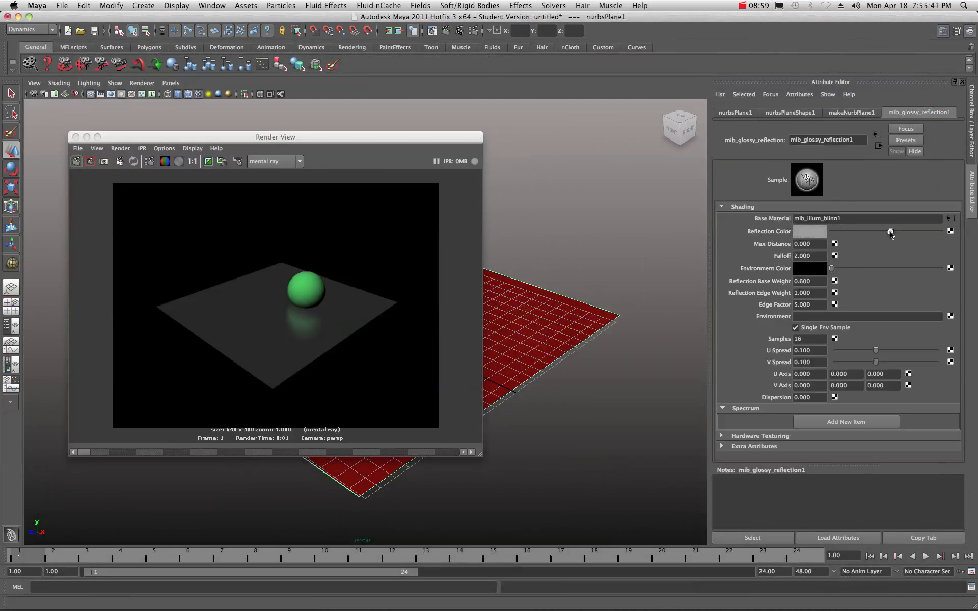
{"action": "left_click_drag", "start_coordinate": [891, 232], "coordinate": [812, 229]}
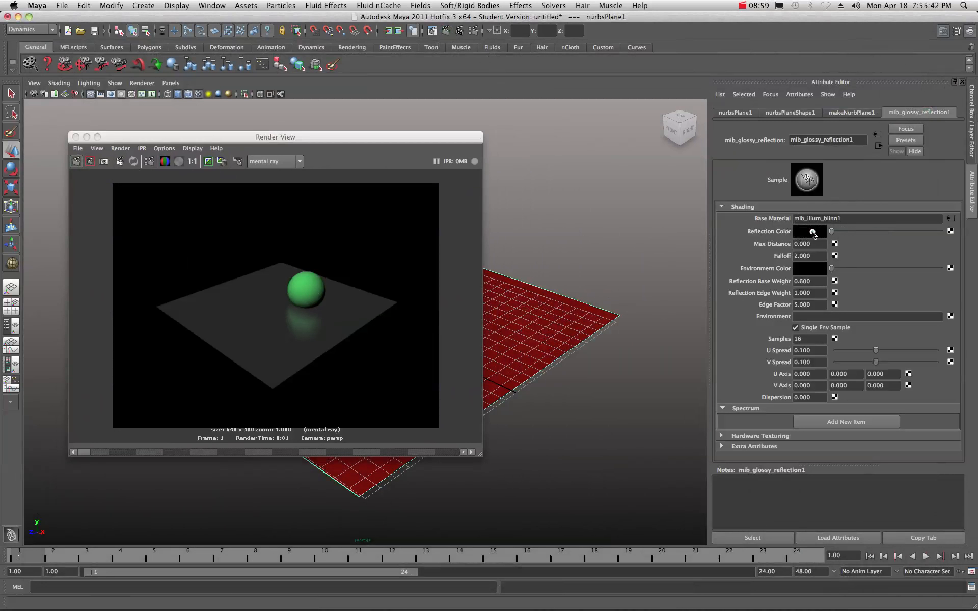
{"action": "left_click", "coordinate": [77, 162]}
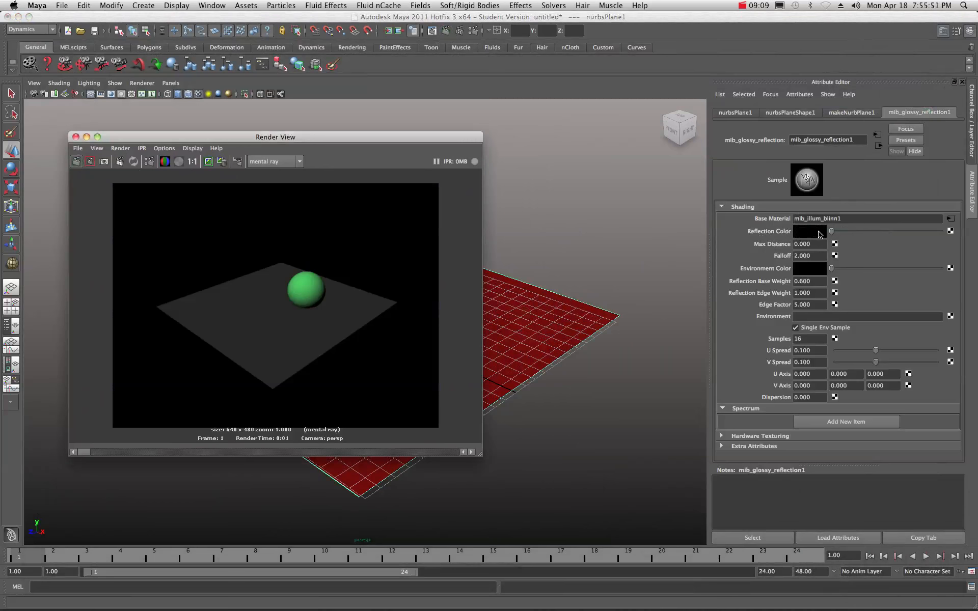
Set the glossy material's Reflection Color to pure white, re-render, and reposition the Render View over the viewport.
{"action": "left_click_drag", "start_coordinate": [833, 235], "coordinate": [949, 240]}
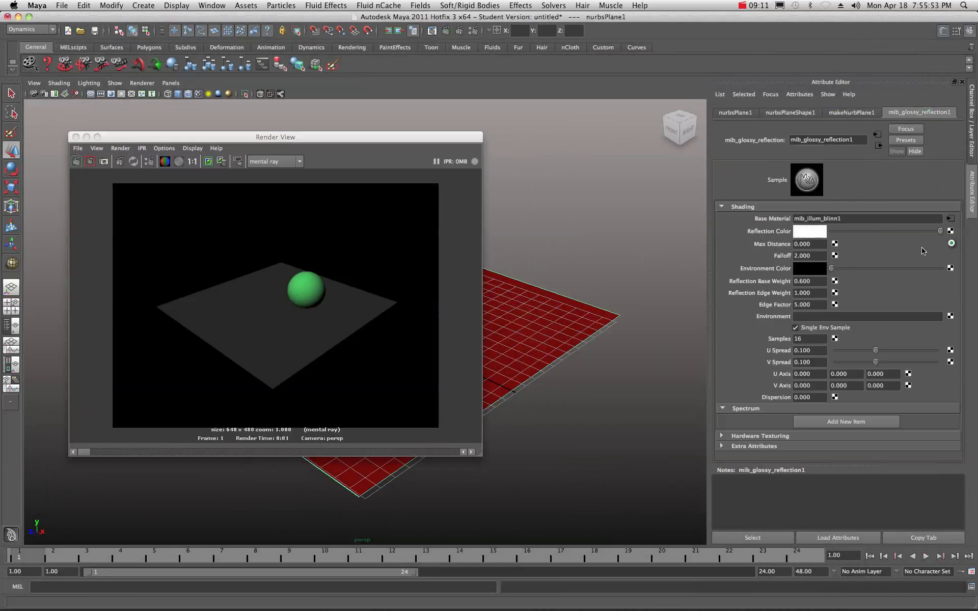
{"action": "left_click", "coordinate": [76, 161]}
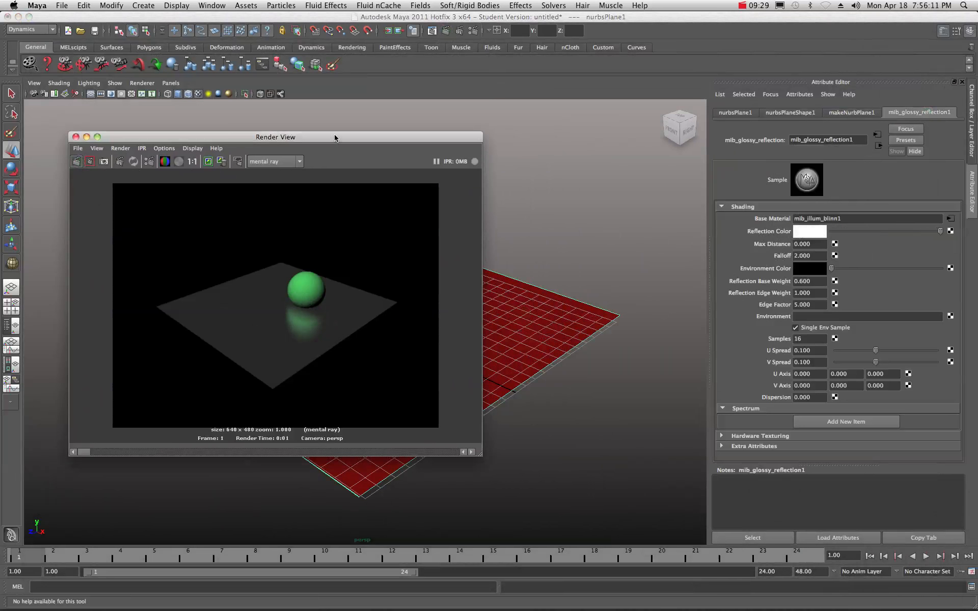
{"action": "left_click_drag", "start_coordinate": [335, 137], "coordinate": [427, 124]}
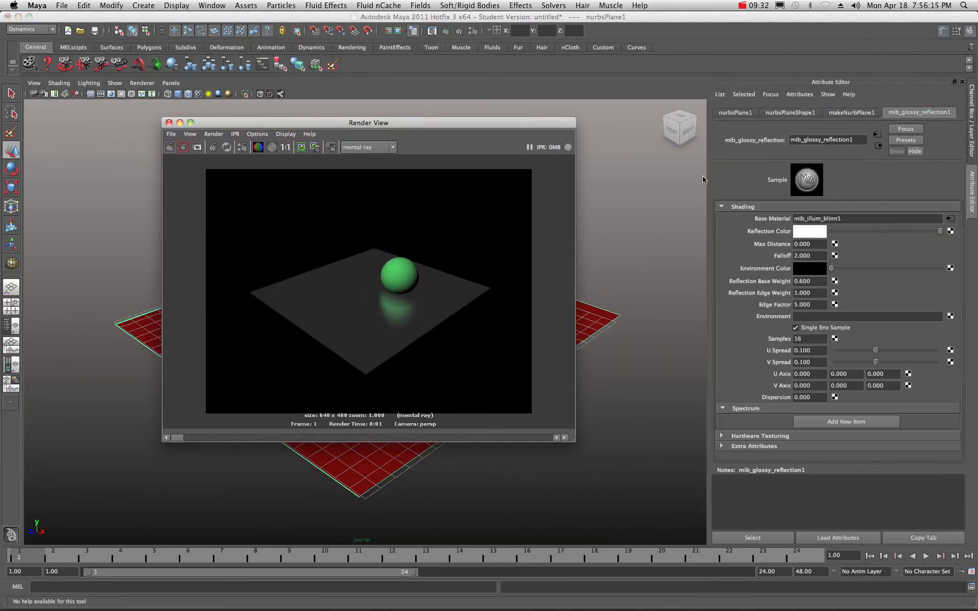
Set the render image size to 1280 by 720 pixels, re-render, and move the Render Settings off the main screen.
{"action": "left_click_drag", "start_coordinate": [974, 68], "coordinate": [579, 108]}
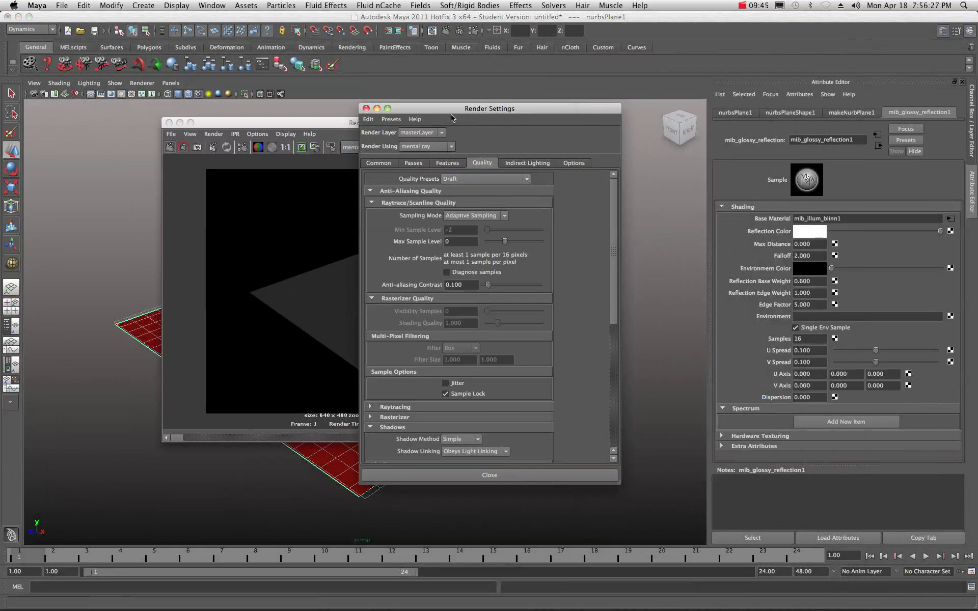
{"action": "left_click_drag", "start_coordinate": [437, 108], "coordinate": [589, 109]}
{"action": "left_click", "coordinate": [532, 162]}
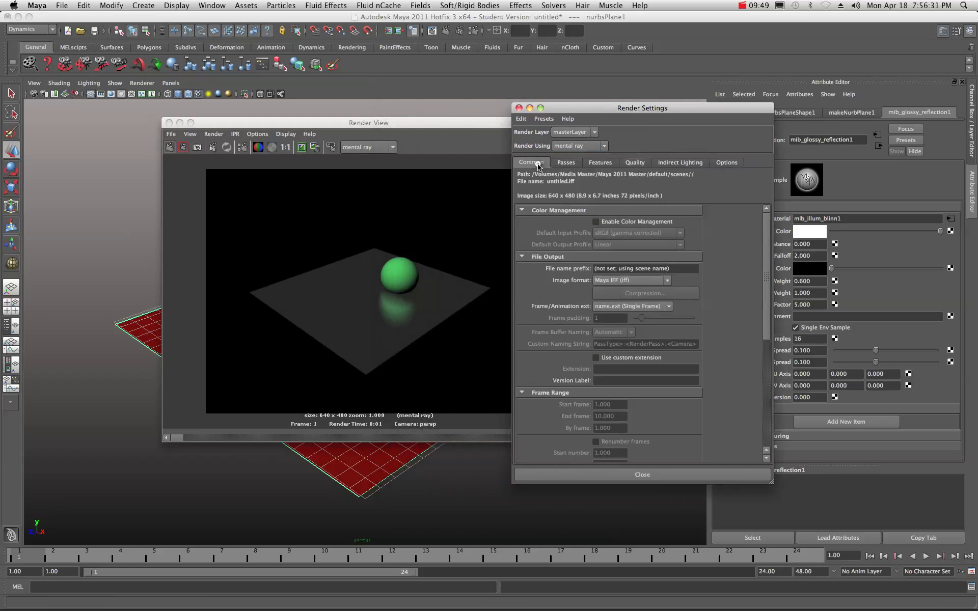
{"action": "scroll", "coordinate": [569, 326], "scroll_direction": "down", "scroll_amount": 4}
{"action": "scroll", "coordinate": [569, 329], "scroll_direction": "down", "scroll_amount": 3}
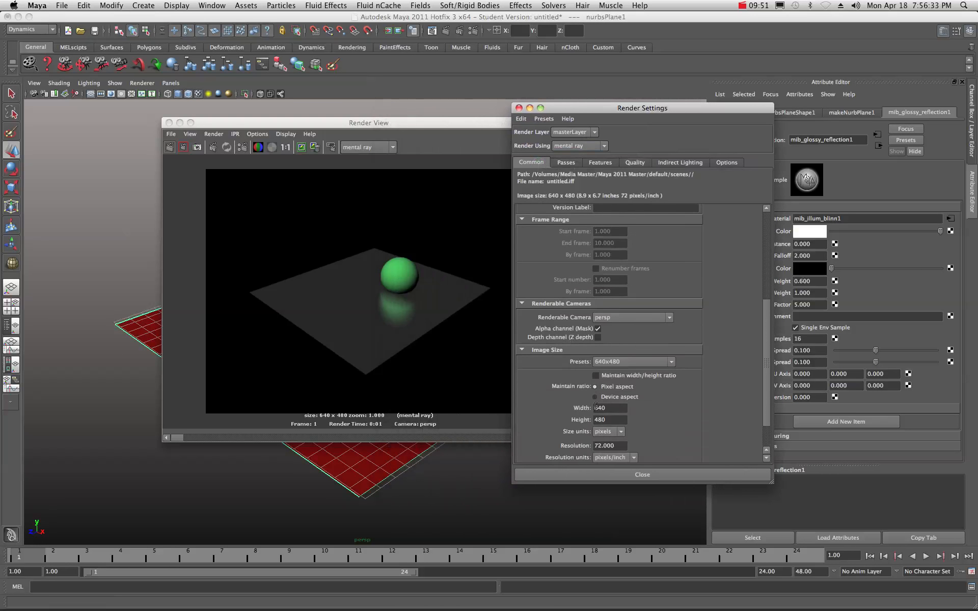
{"action": "double_click", "coordinate": [608, 410]}
{"action": "type", "text": "1280"}
{"action": "double_click", "coordinate": [613, 420]}
{"action": "type", "text": "720"}
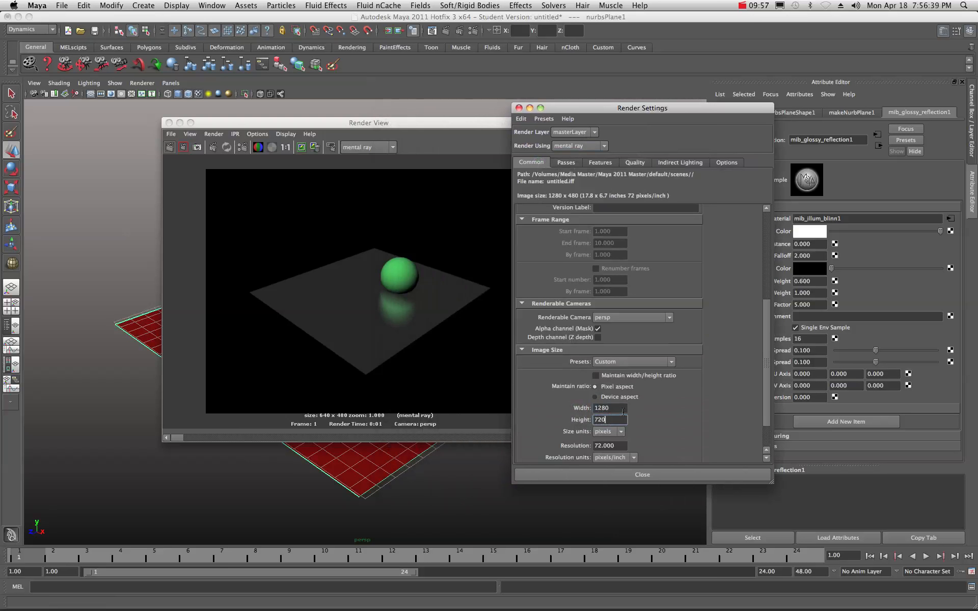
{"action": "key", "text": "Return"}
{"action": "left_click", "coordinate": [170, 148]}
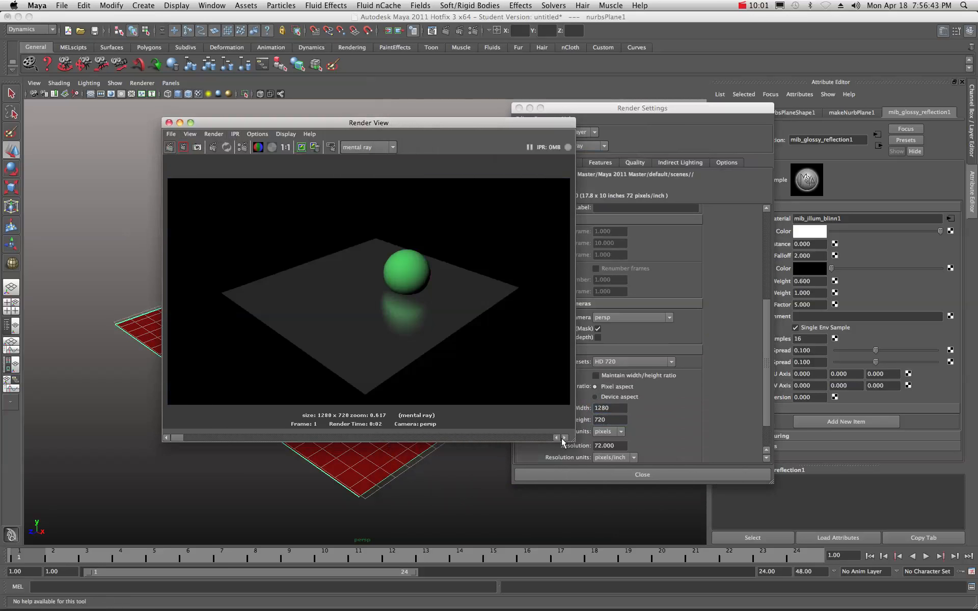
{"action": "left_click_drag", "start_coordinate": [646, 107], "coordinate": [977, 136]}
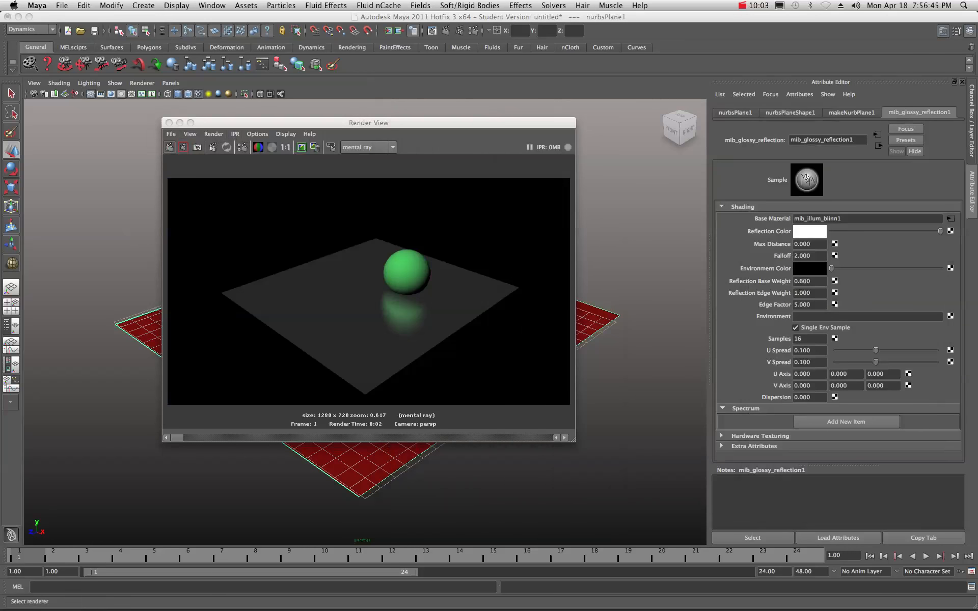
Enlarge the Render View so the rendered image fills the viewport area, and reposition it over the viewport.
{"action": "left_click_drag", "start_coordinate": [570, 439], "coordinate": [840, 538]}
{"action": "left_click_drag", "start_coordinate": [646, 123], "coordinate": [509, 100]}
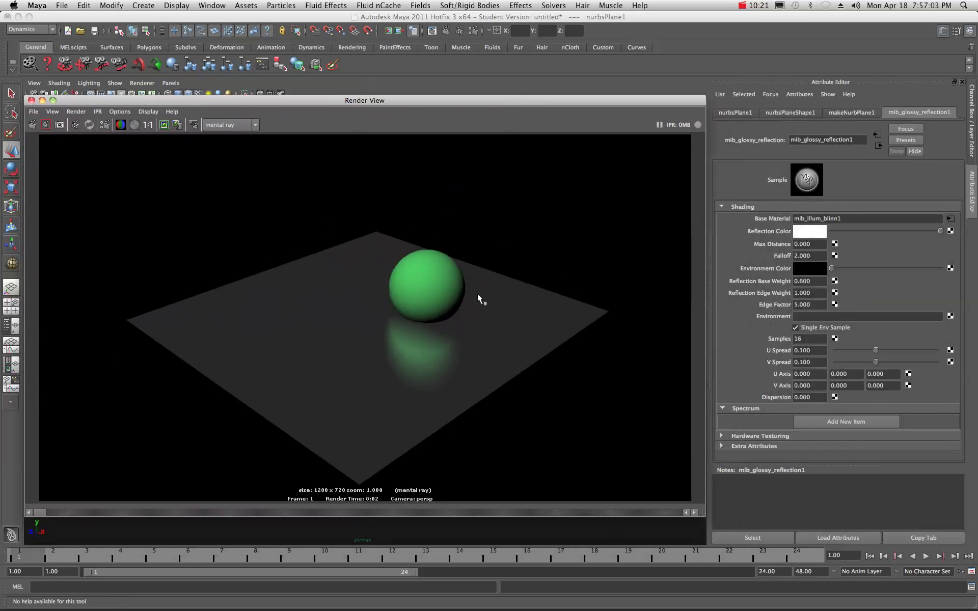
Set the Max Distance of the plane's mib_glossy_reflection1 material to 2000 and re-render.
{"action": "double_click", "coordinate": [809, 244]}
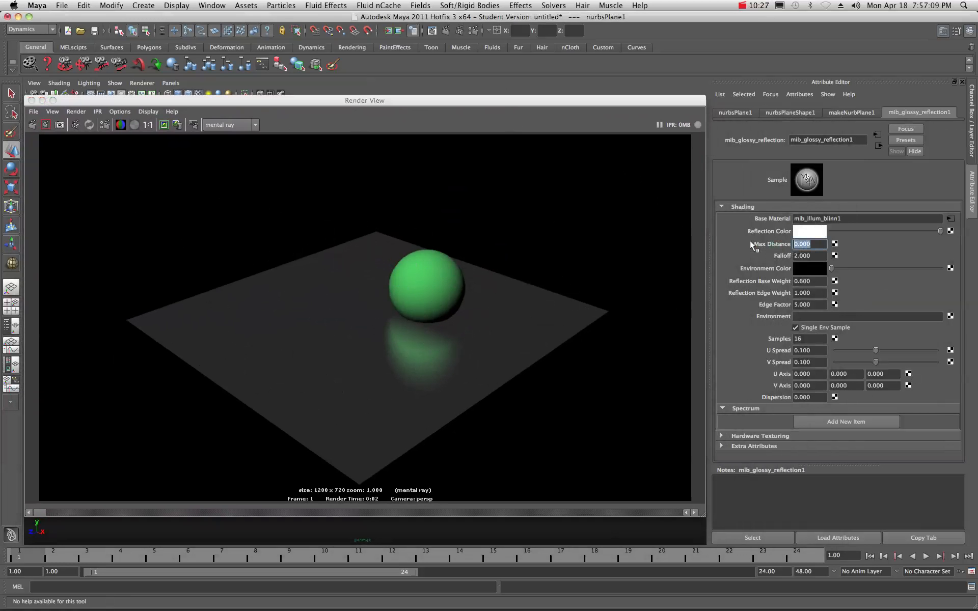
{"action": "type", "text": "2000"}
{"action": "left_click", "coordinate": [812, 257]}
{"action": "left_click", "coordinate": [32, 125]}
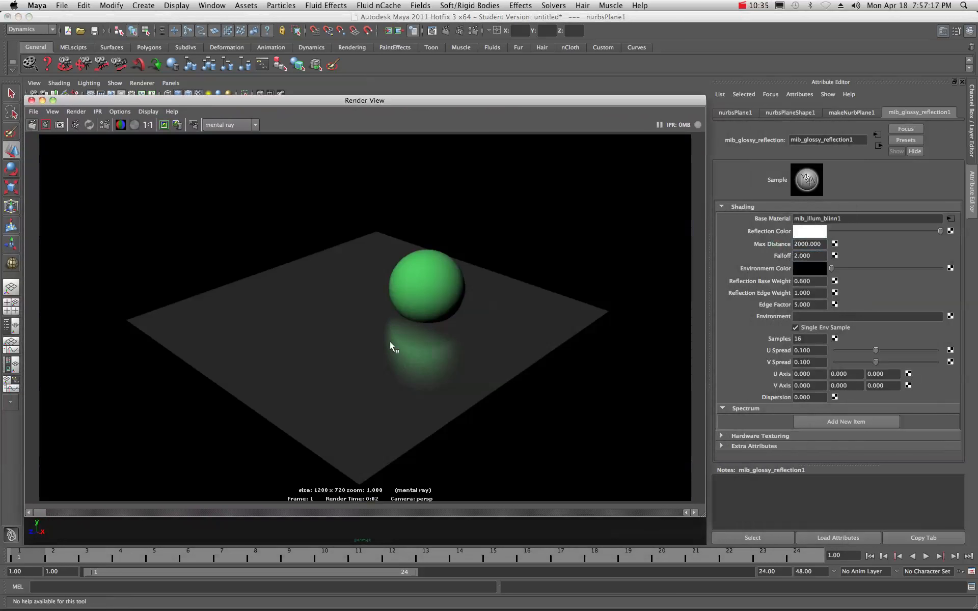
Set the glossy material's Falloff to 50 and re-render the scene.
{"action": "left_click", "coordinate": [793, 256]}
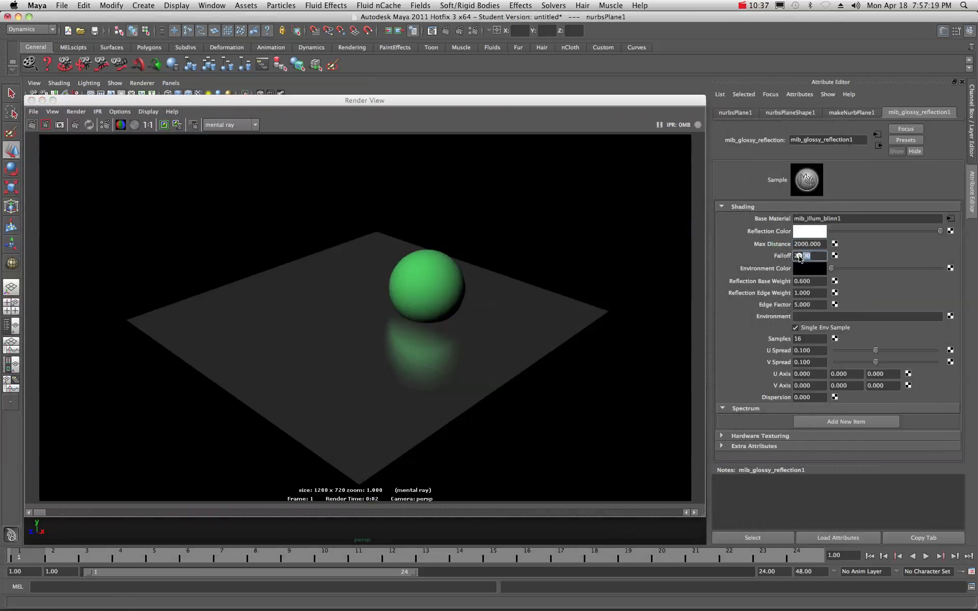
{"action": "type", "text": "50"}
{"action": "left_click", "coordinate": [821, 245]}
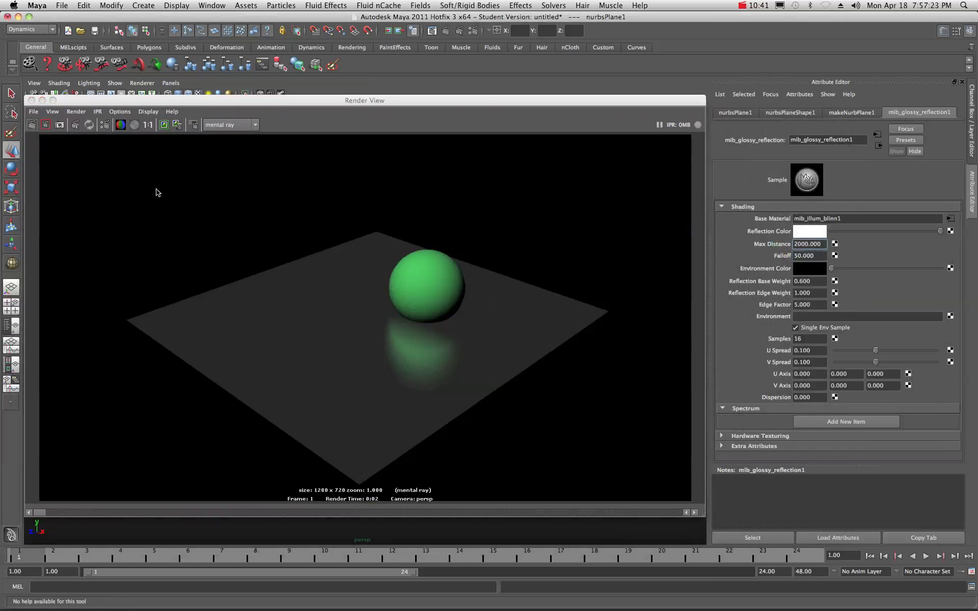
{"action": "left_click", "coordinate": [32, 125]}
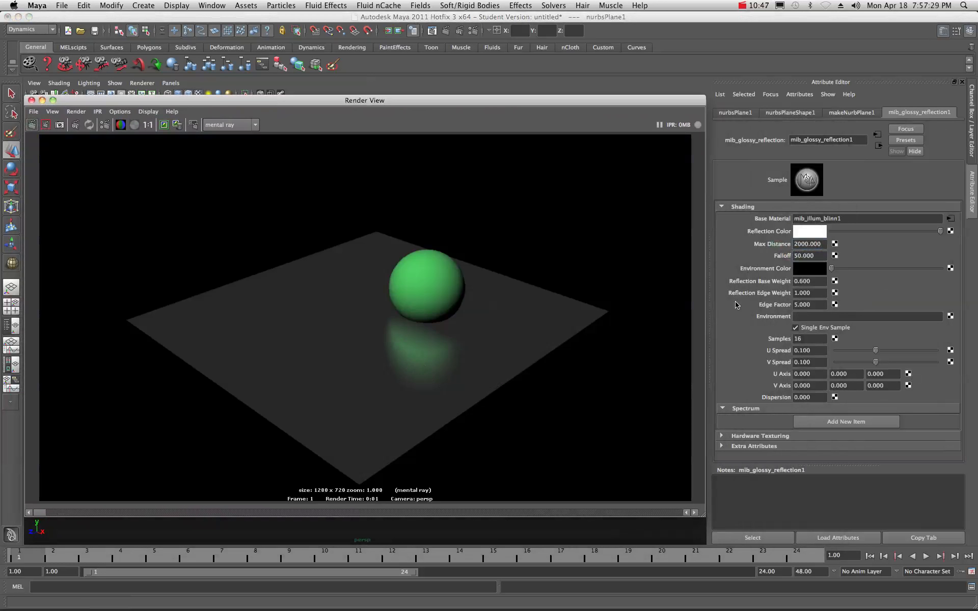
Set the glossy material's Falloff to 200 and re-render for comparison.
{"action": "double_click", "coordinate": [815, 256]}
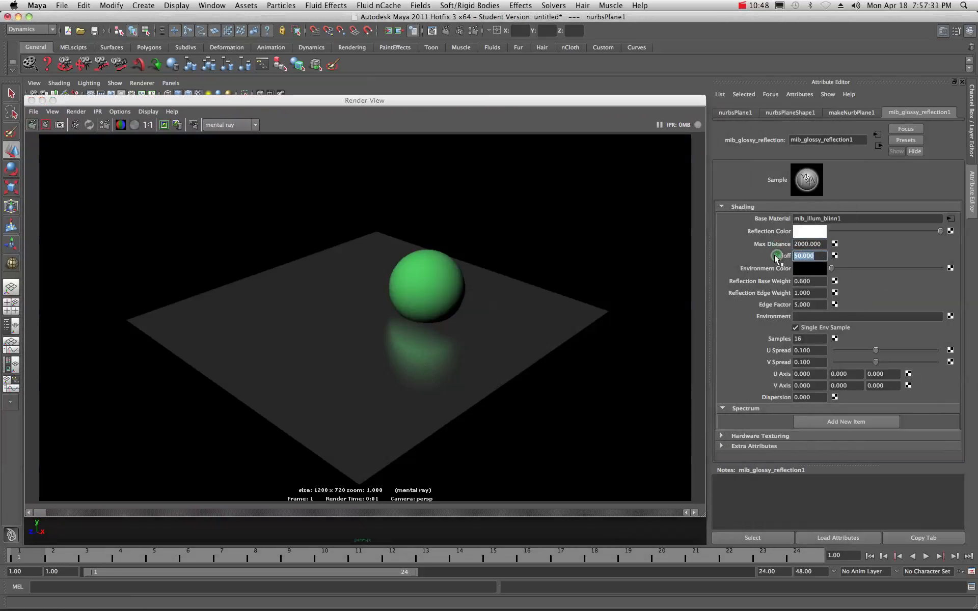
{"action": "type", "text": "2"}
{"action": "left_click", "coordinate": [817, 281]}
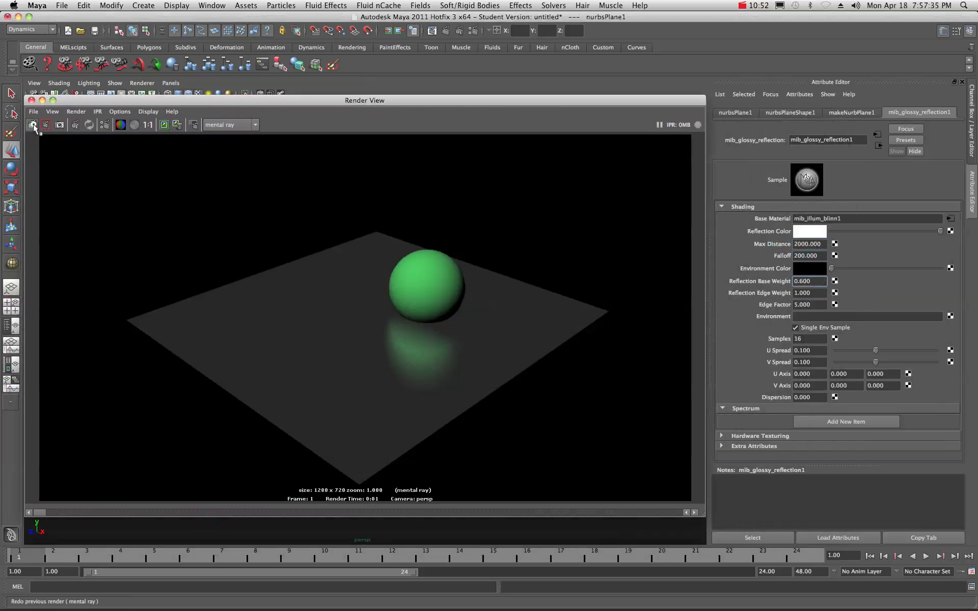
{"action": "left_click", "coordinate": [32, 125]}
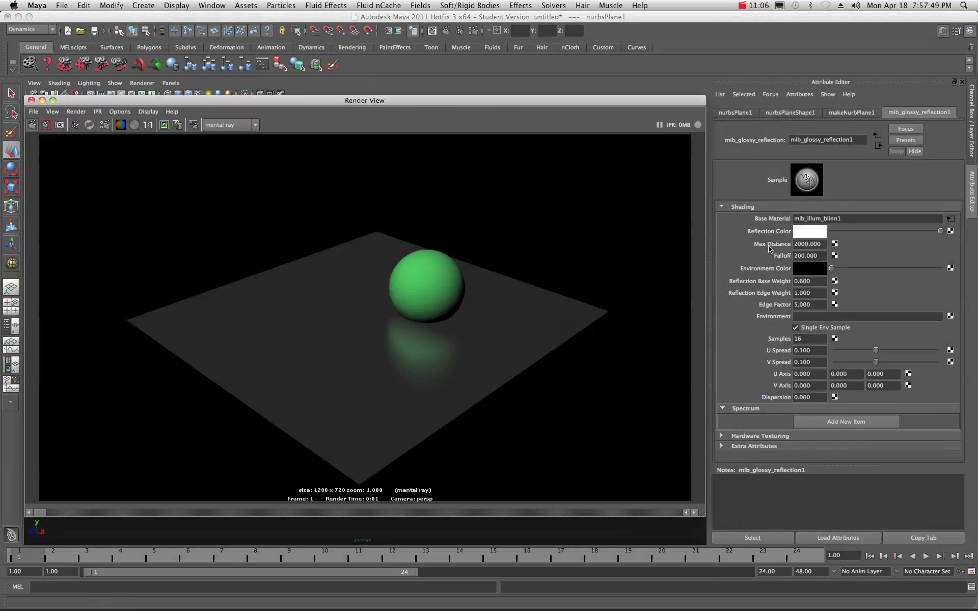
Reset the glossy material's Max Distance to 0 and its Falloff to 2, and re-render.
{"action": "left_click", "coordinate": [824, 246]}
{"action": "left_click", "coordinate": [823, 247]}
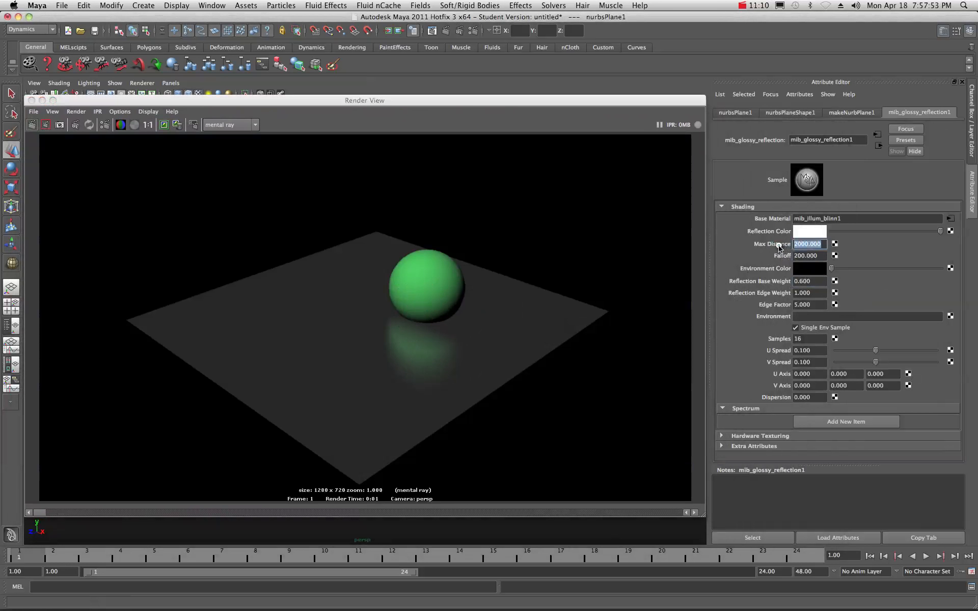
{"action": "type", "text": "0"}
{"action": "key", "text": "Tab"}
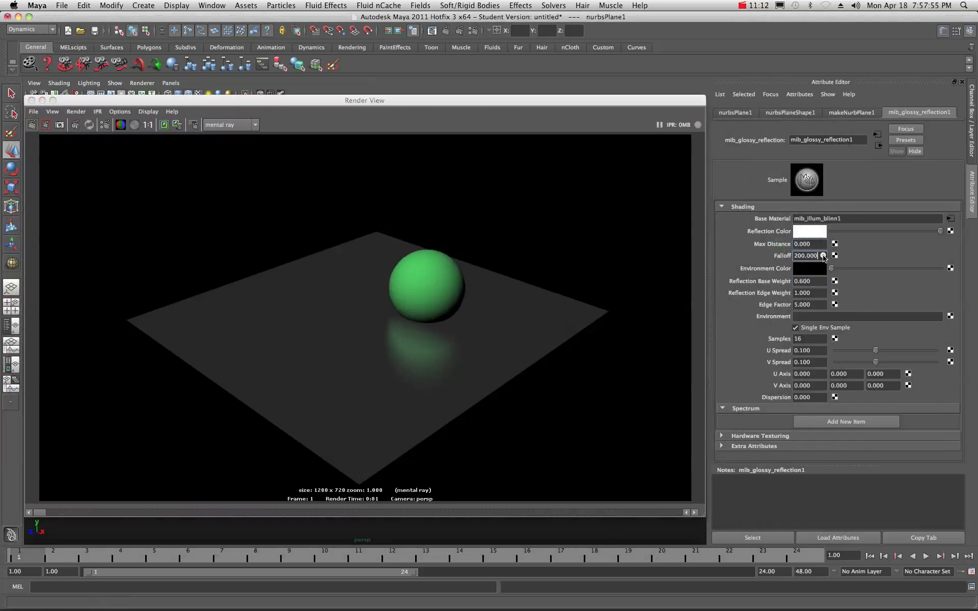
{"action": "type", "text": "2"}
{"action": "left_click", "coordinate": [809, 245]}
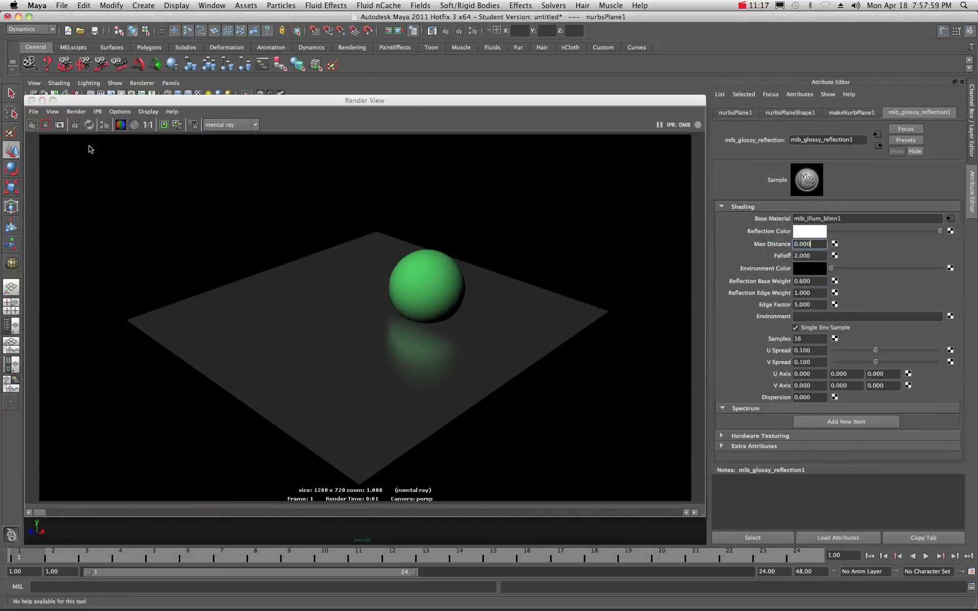
{"action": "left_click", "coordinate": [32, 124]}
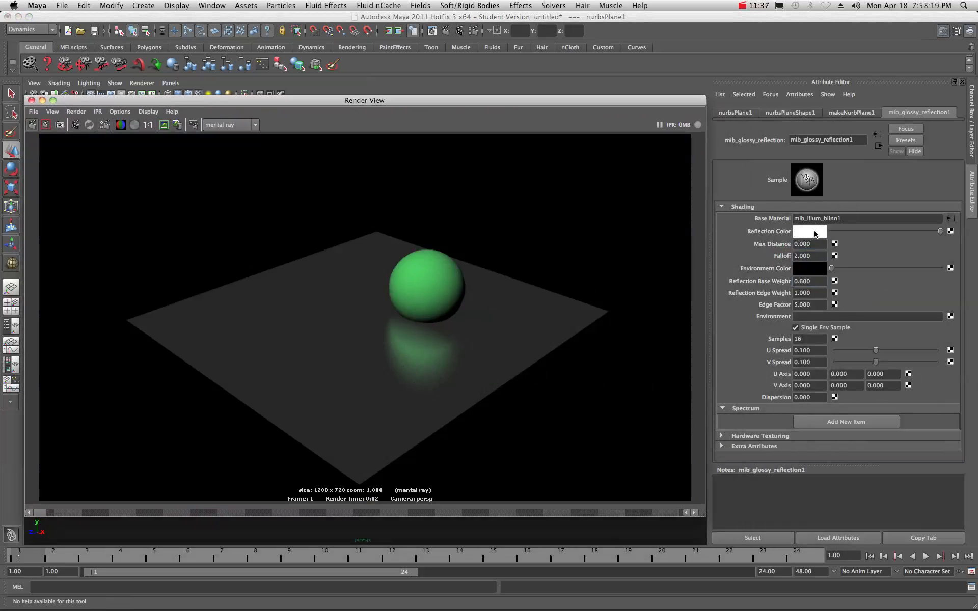
Test the glossy material's Reflection Color at mid grey and at light grey, re-rendering after each change.
{"action": "left_click_drag", "start_coordinate": [940, 230], "coordinate": [881, 232]}
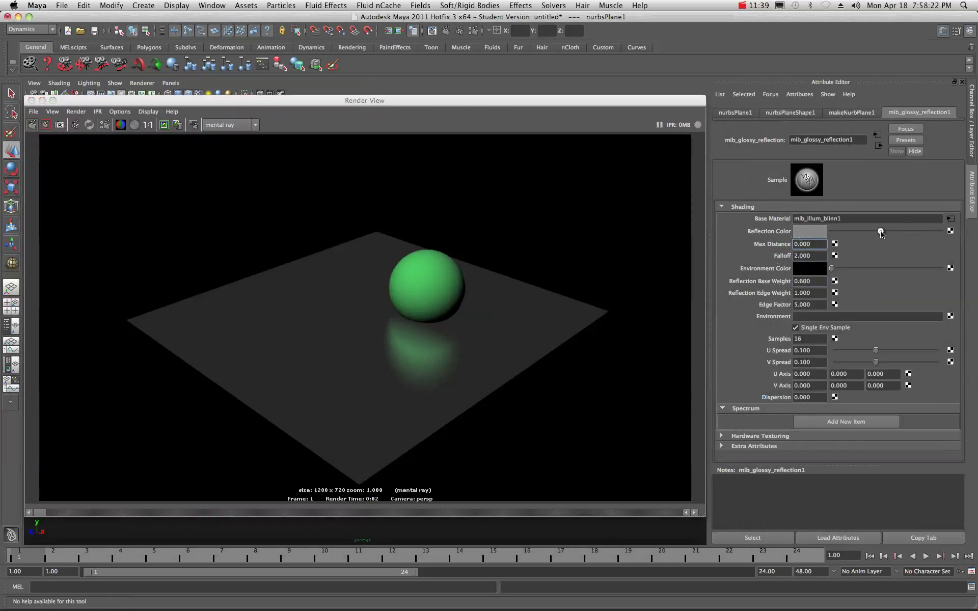
{"action": "left_click", "coordinate": [32, 127]}
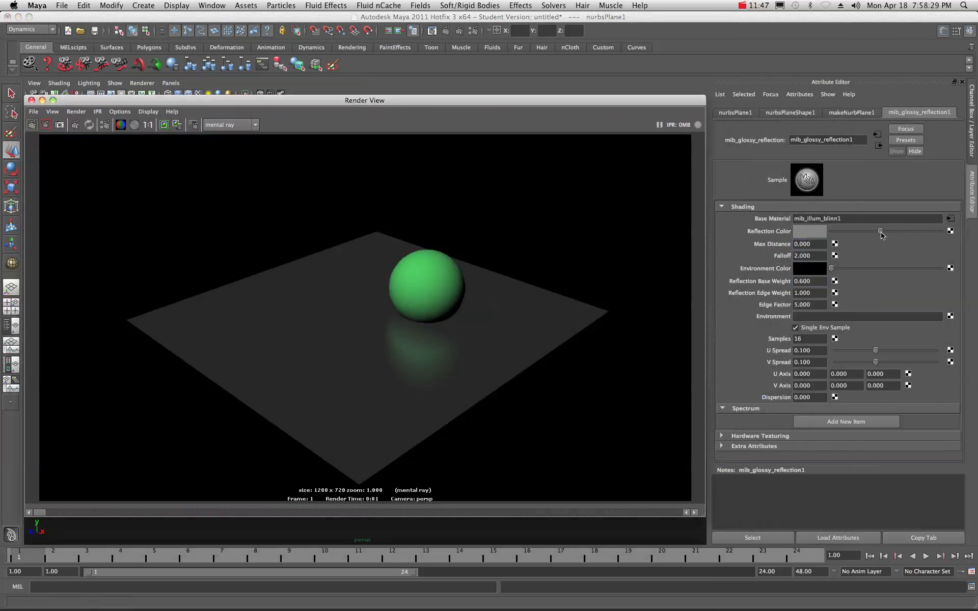
{"action": "left_click_drag", "start_coordinate": [880, 231], "coordinate": [923, 231]}
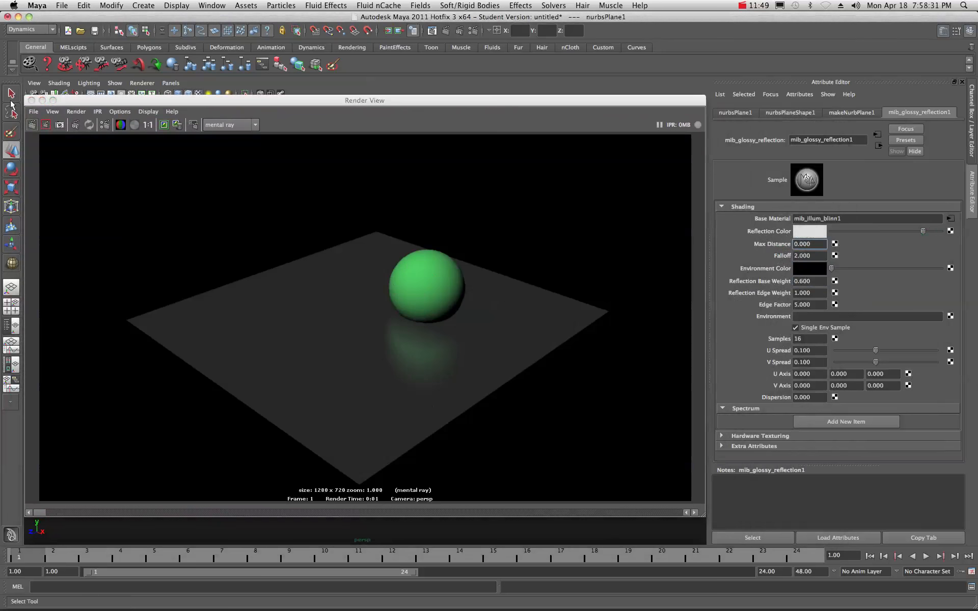
{"action": "left_click", "coordinate": [33, 126]}
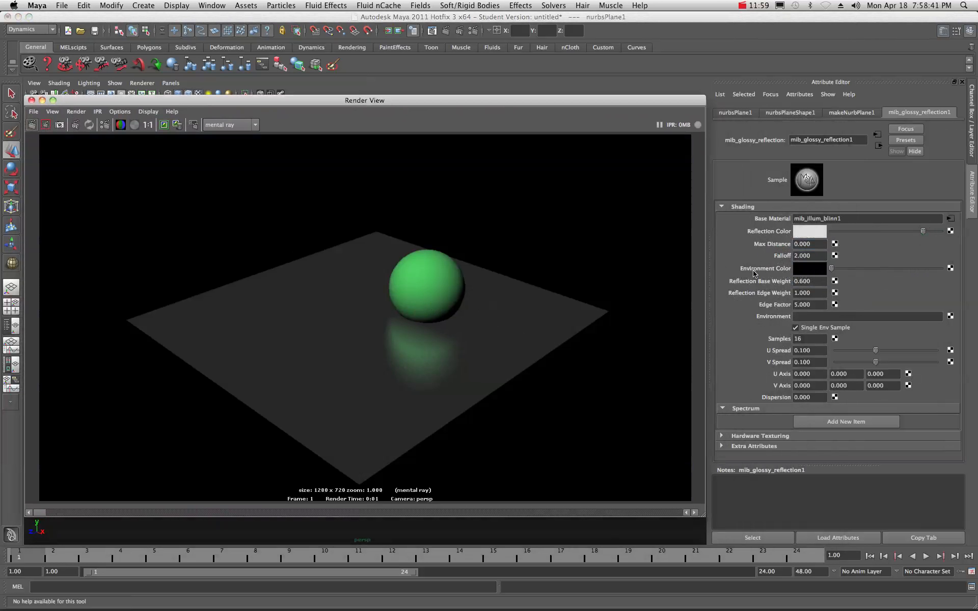
Set the glossy material's Reflection Base Weight to 2 and re-render.
{"action": "double_click", "coordinate": [814, 283]}
{"action": "type", "text": "2"}
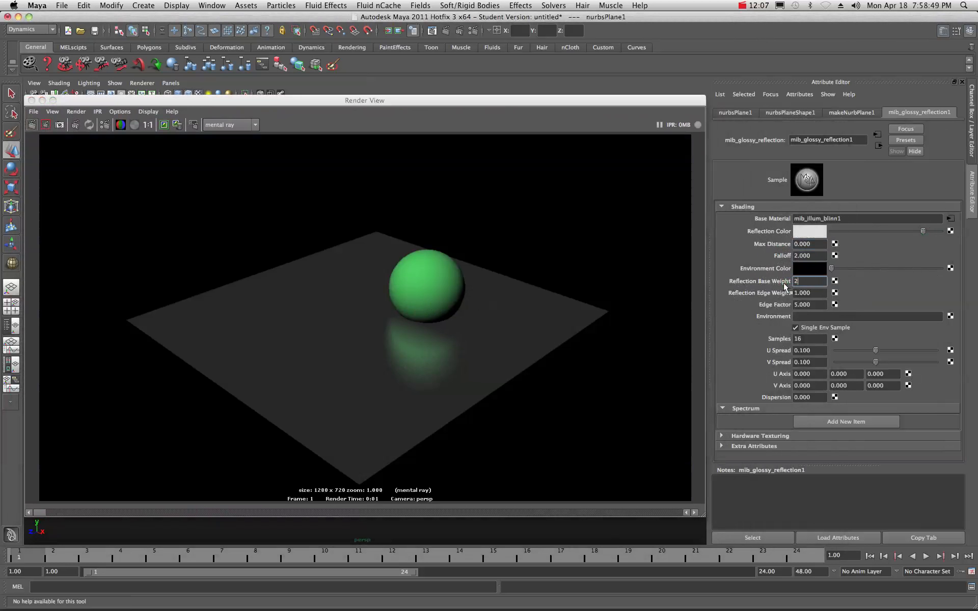
{"action": "left_click", "coordinate": [818, 293]}
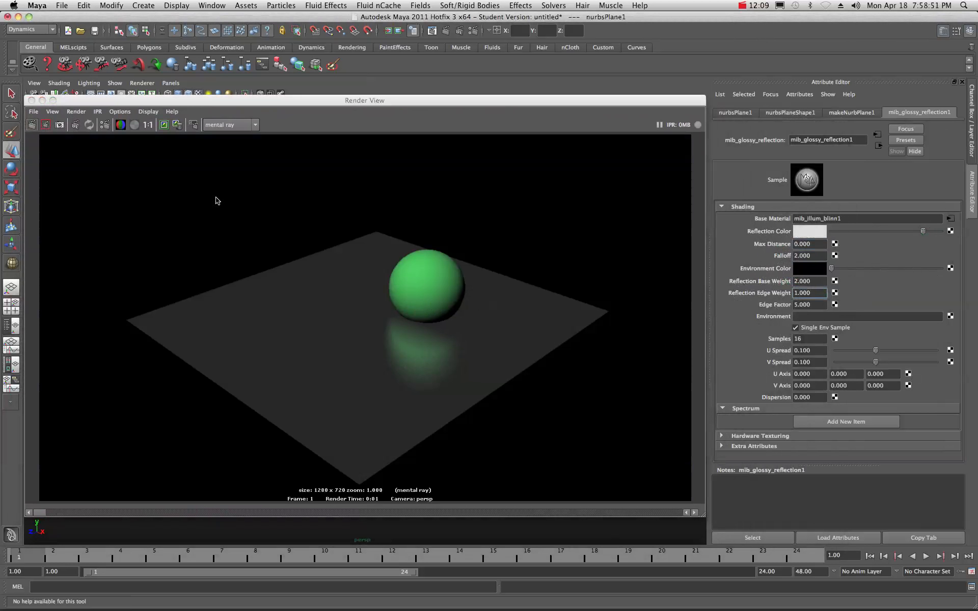
{"action": "left_click", "coordinate": [31, 124]}
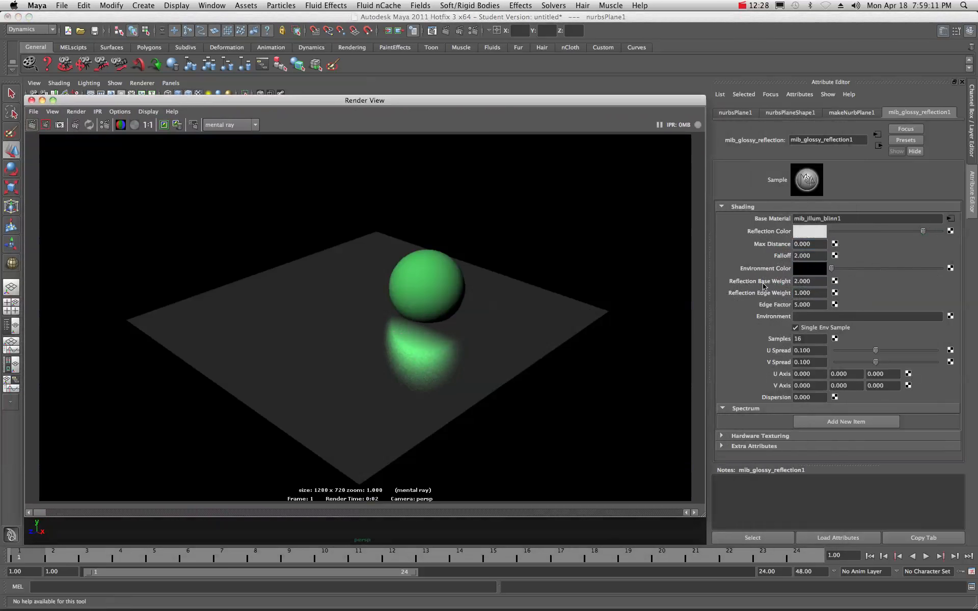
Set the glossy material's Reflection Base Weight to 10 and re-render to exaggerate the reflection.
{"action": "left_click", "coordinate": [819, 282]}
{"action": "left_click_drag", "start_coordinate": [818, 282], "coordinate": [789, 283]}
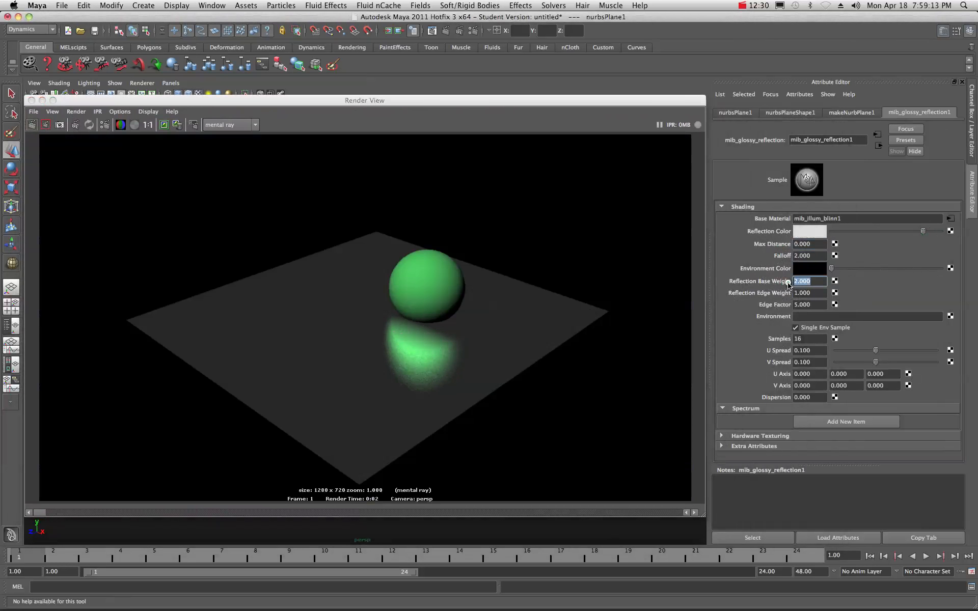
{"action": "type", "text": "10"}
{"action": "key", "text": "Tab"}
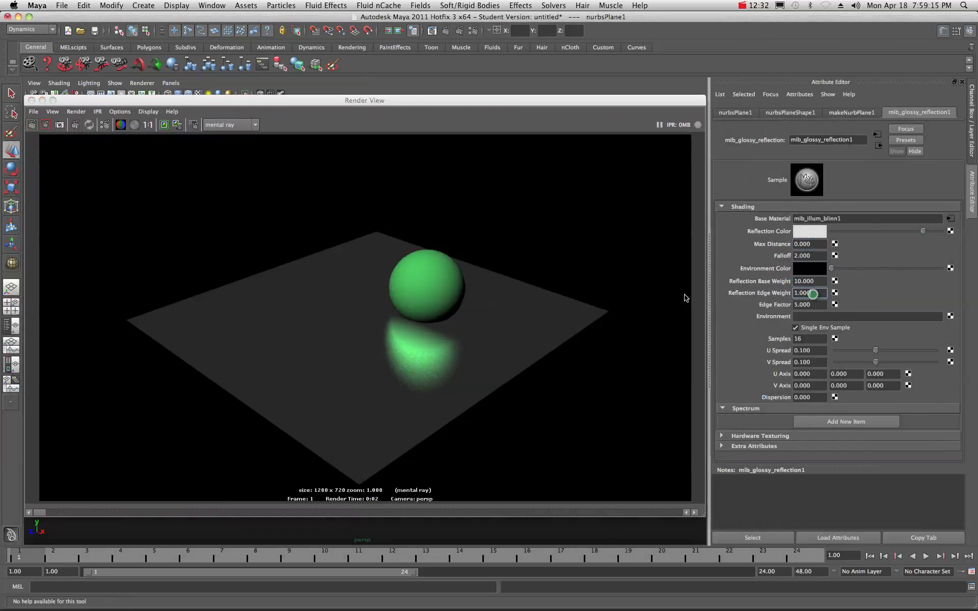
{"action": "left_click", "coordinate": [33, 126]}
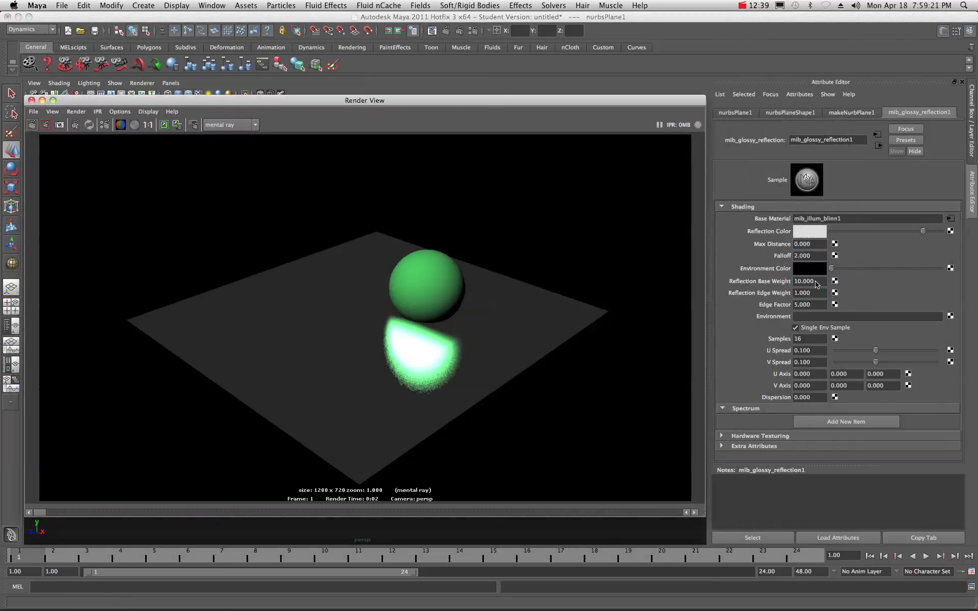
Restore the glossy material's Reflection Base Weight to 0.6 and re-render.
{"action": "left_click_drag", "start_coordinate": [818, 283], "coordinate": [778, 287]}
{"action": "type", "text": ".6"}
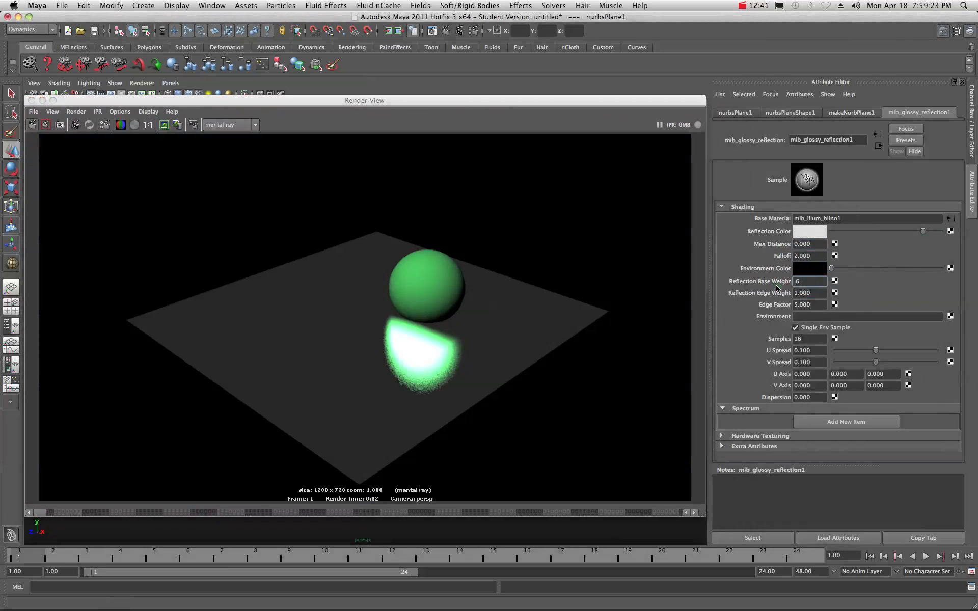
{"action": "key", "text": "Tab"}
{"action": "left_click", "coordinate": [32, 125]}
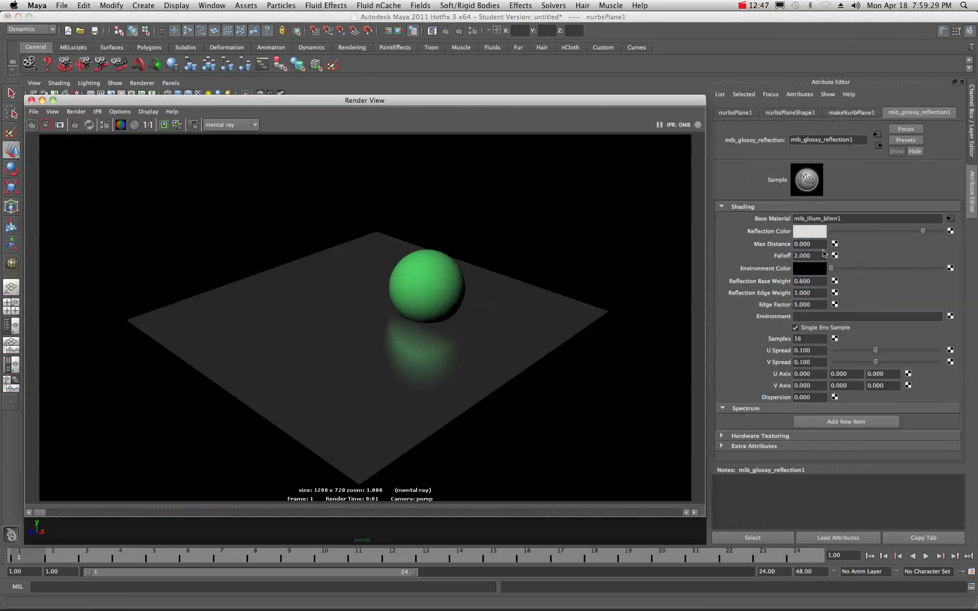
Raise the glossy material's Reflection Color to pure white, set the Edge Factor to 10, and re-render.
{"action": "left_click_drag", "start_coordinate": [922, 232], "coordinate": [941, 234]}
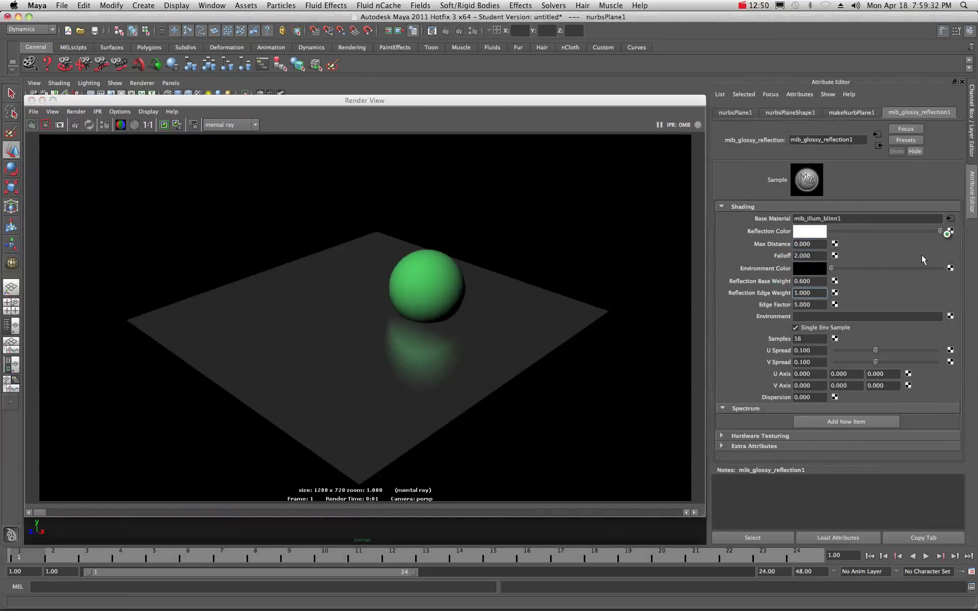
{"action": "left_click", "coordinate": [813, 307]}
{"action": "type", "text": "10"}
{"action": "left_click", "coordinate": [816, 295]}
{"action": "left_click", "coordinate": [32, 124]}
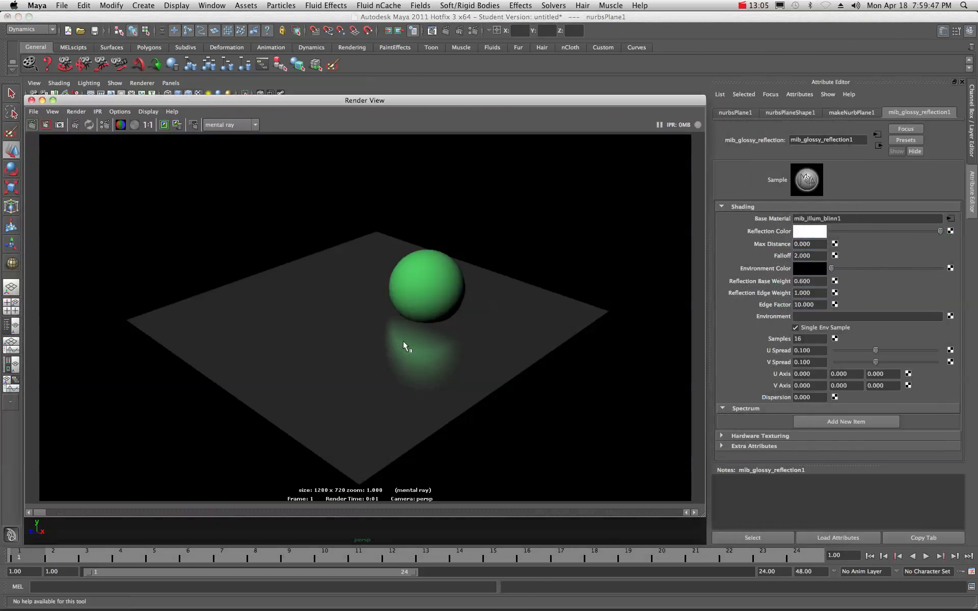
Set the glossy material's Edge Factor to 100 and re-render for comparison.
{"action": "left_click_drag", "start_coordinate": [824, 306], "coordinate": [762, 311]}
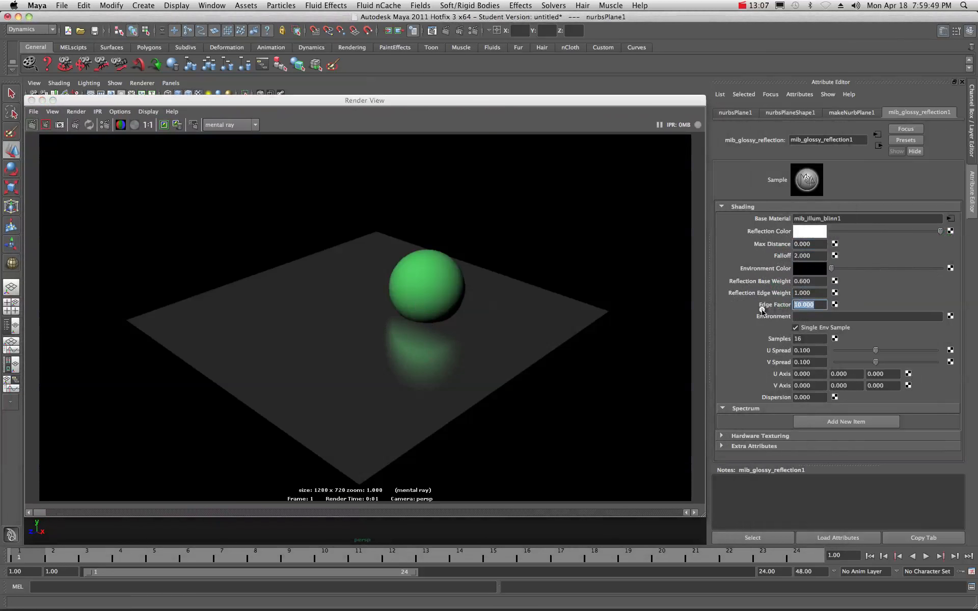
{"action": "type", "text": "100"}
{"action": "key", "text": "Return"}
{"action": "left_click", "coordinate": [32, 125]}
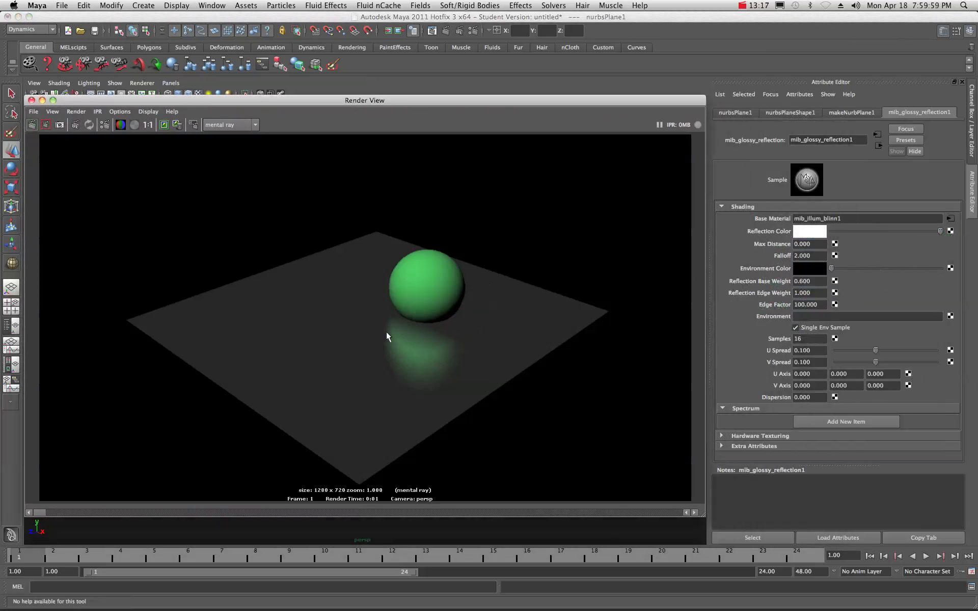
Set the glossy material's Reflection Base Weight to 1 and re-render.
{"action": "left_click", "coordinate": [813, 281]}
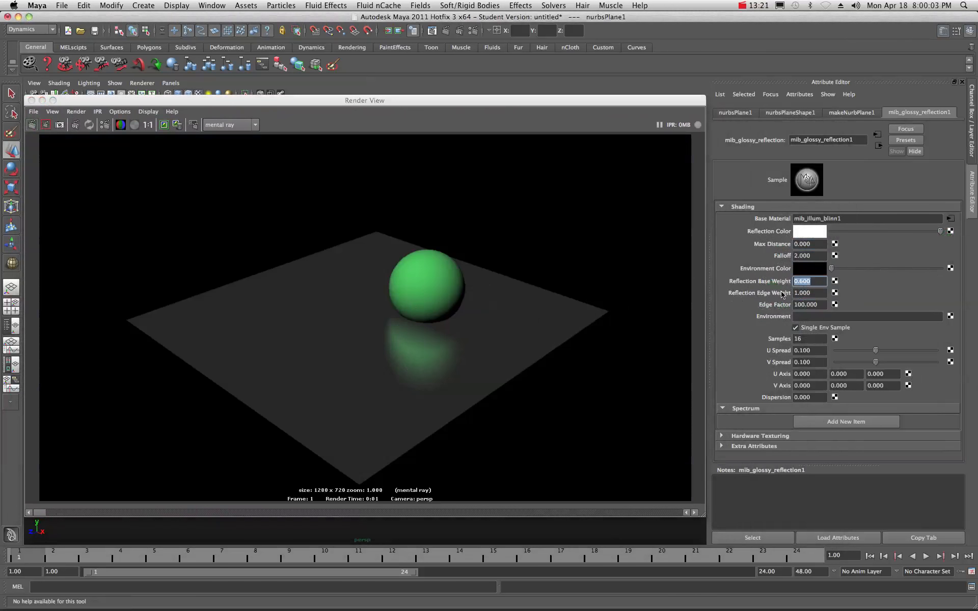
{"action": "type", "text": "1"}
{"action": "left_click", "coordinate": [32, 126]}
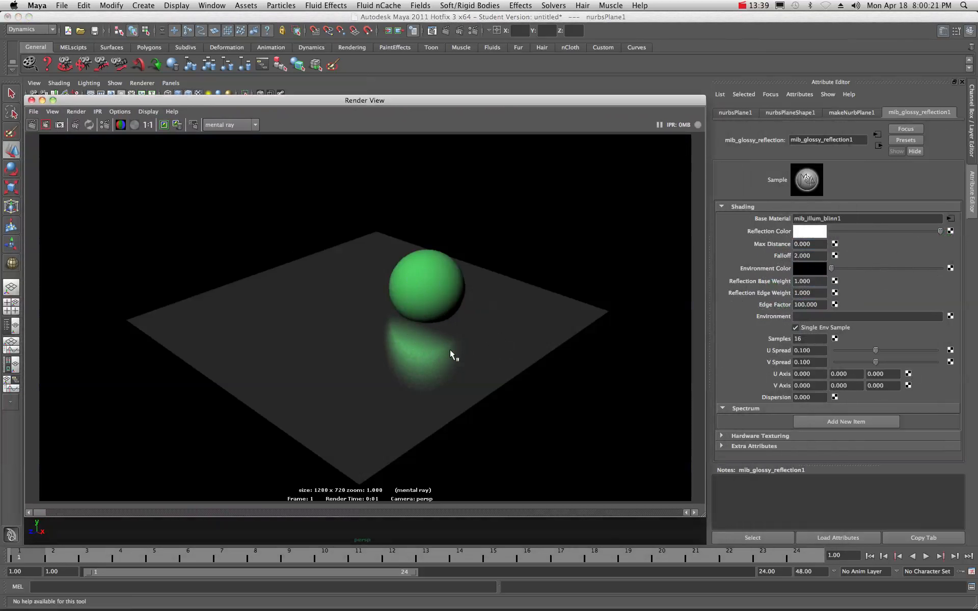
Set the glossy material's Samples to 0 and re-render to compare the reflection's blur.
{"action": "left_click", "coordinate": [804, 340]}
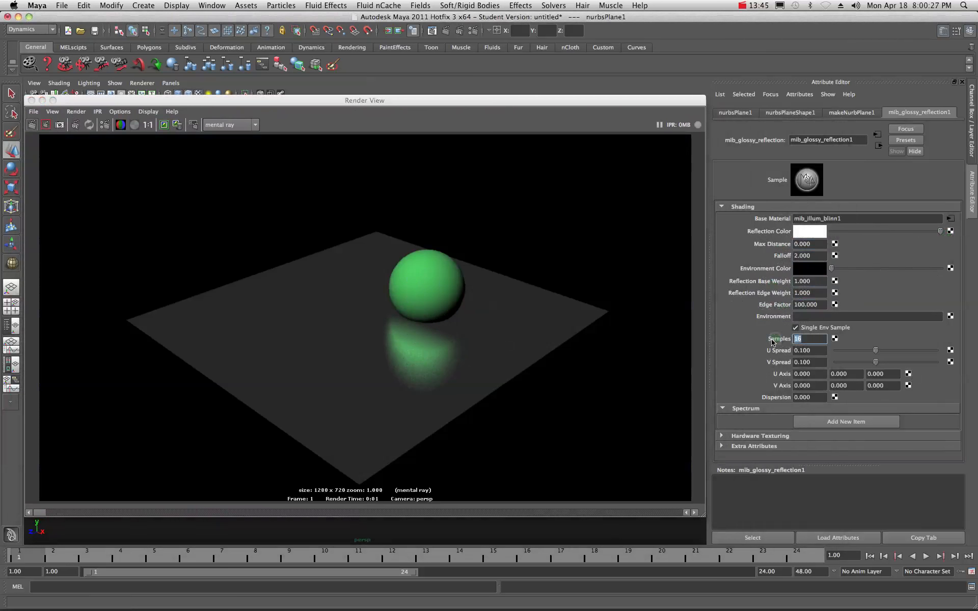
{"action": "type", "text": "0"}
{"action": "left_click", "coordinate": [814, 362]}
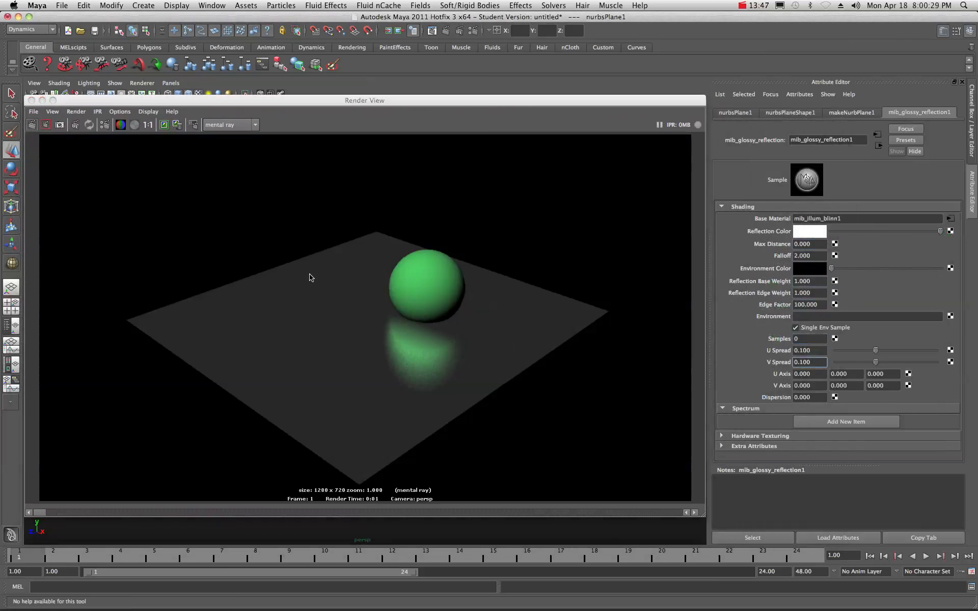
{"action": "left_click", "coordinate": [32, 125]}
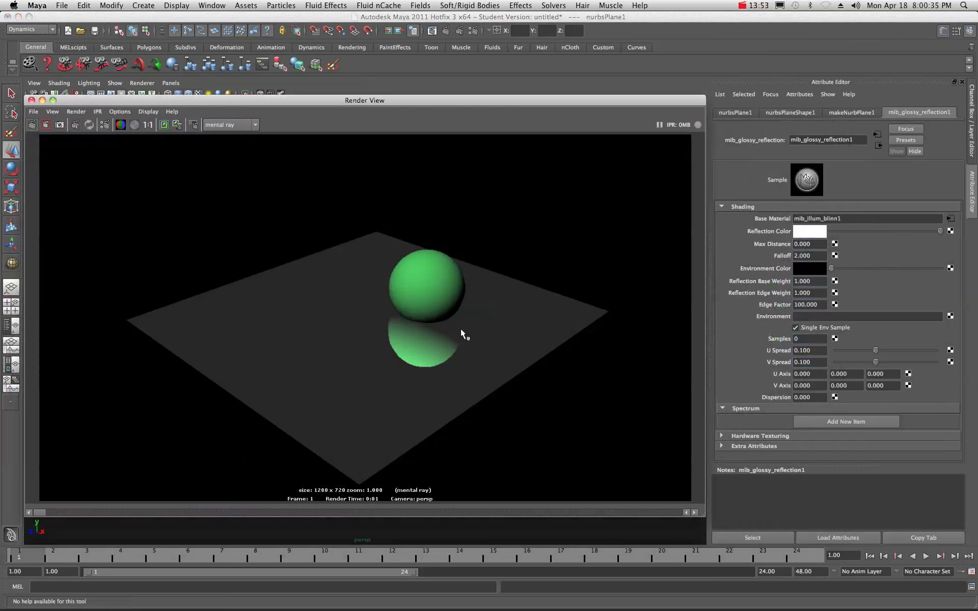
Set the glossy material's Samples to 16 and re-render the scene.
{"action": "left_click", "coordinate": [804, 339]}
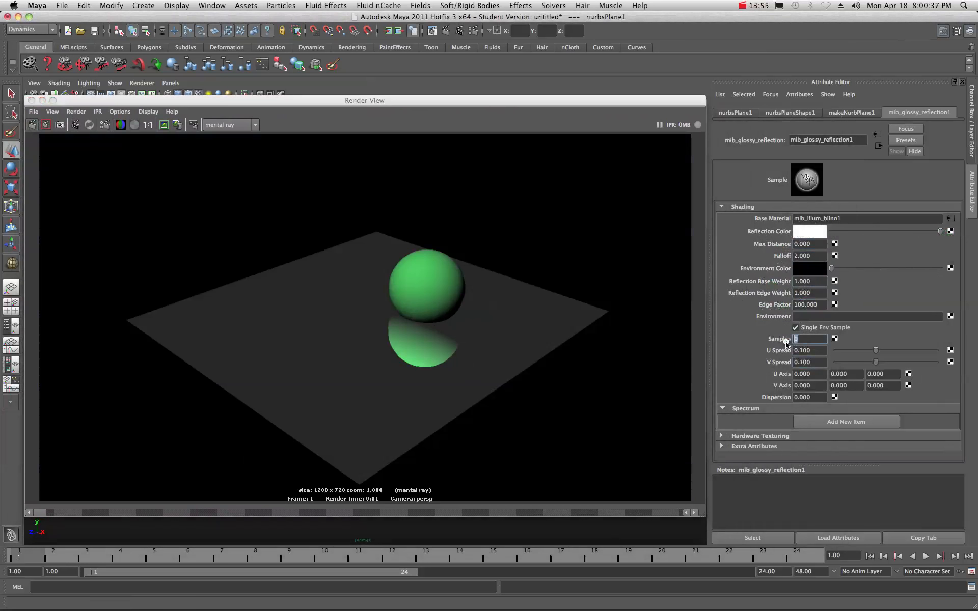
{"action": "type", "text": "16"}
{"action": "left_click", "coordinate": [813, 351]}
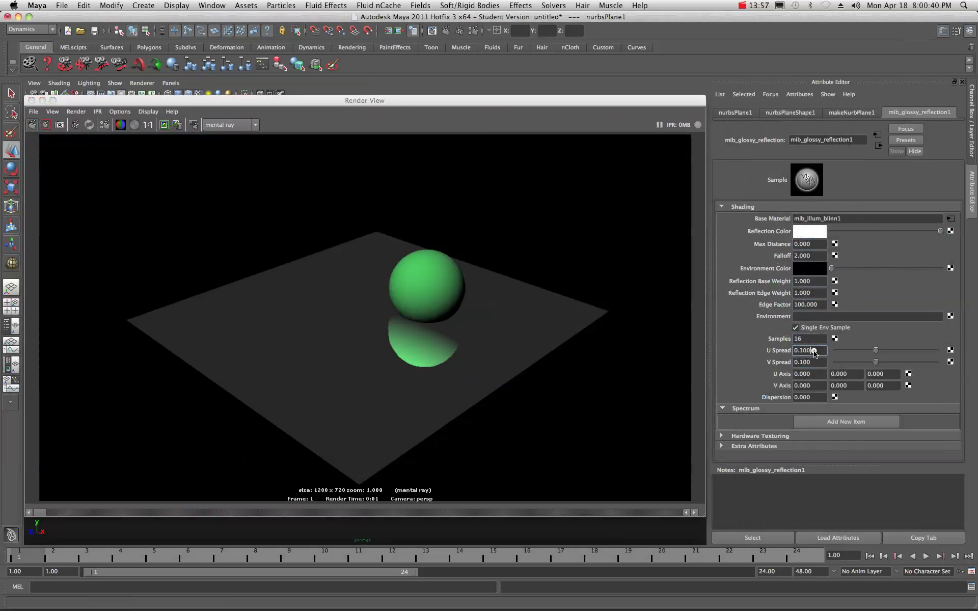
{"action": "left_click", "coordinate": [33, 127]}
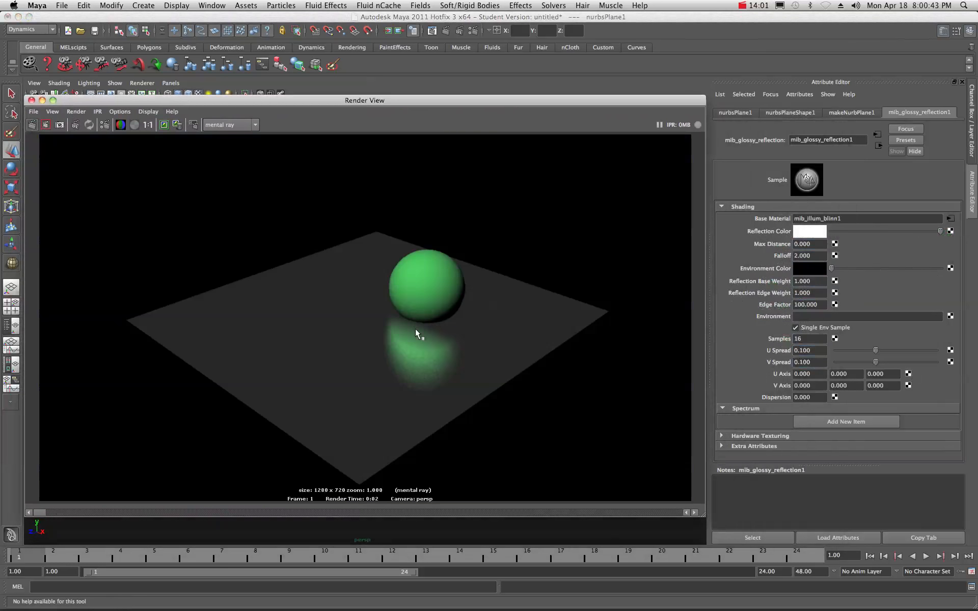
Raise the glossy material's Samples to 64 and re-render to compare the blur quality.
{"action": "left_click", "coordinate": [808, 339]}
{"action": "type", "text": "32"}
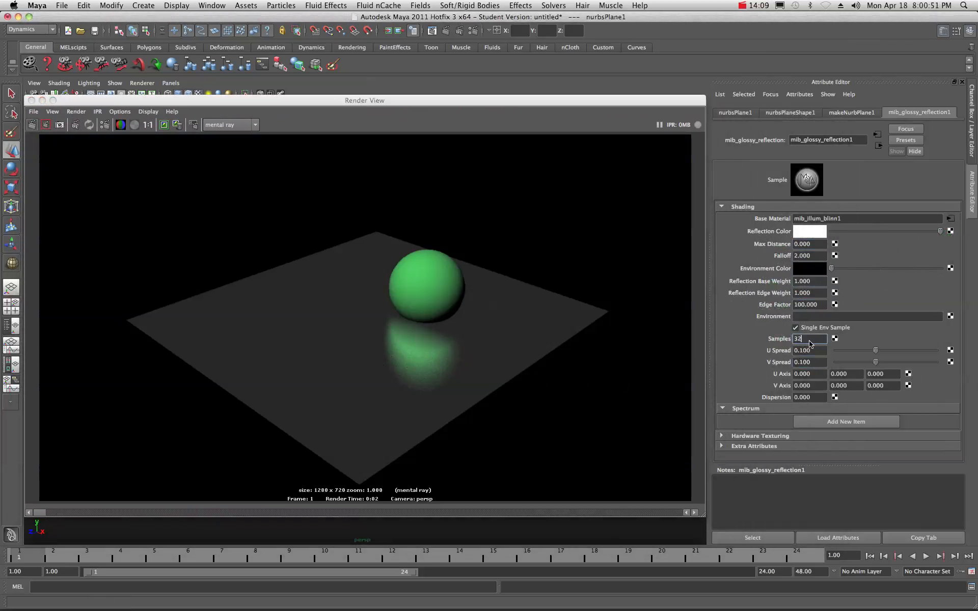
{"action": "key", "text": "BackSpace"}
{"action": "left_click_drag", "start_coordinate": [800, 340], "coordinate": [791, 340]}
{"action": "type", "text": "64"}
{"action": "left_click", "coordinate": [815, 350]}
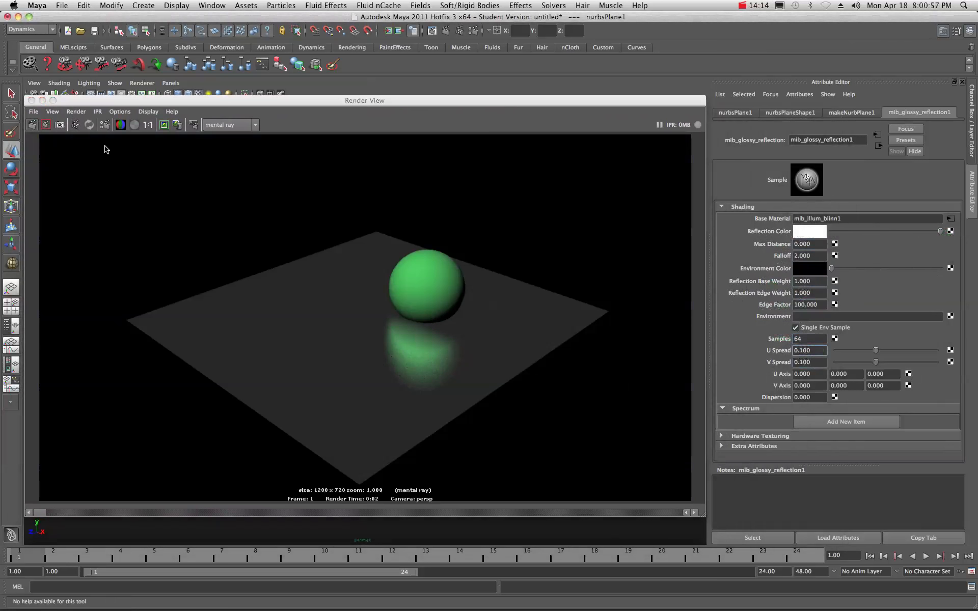
{"action": "left_click", "coordinate": [35, 126]}
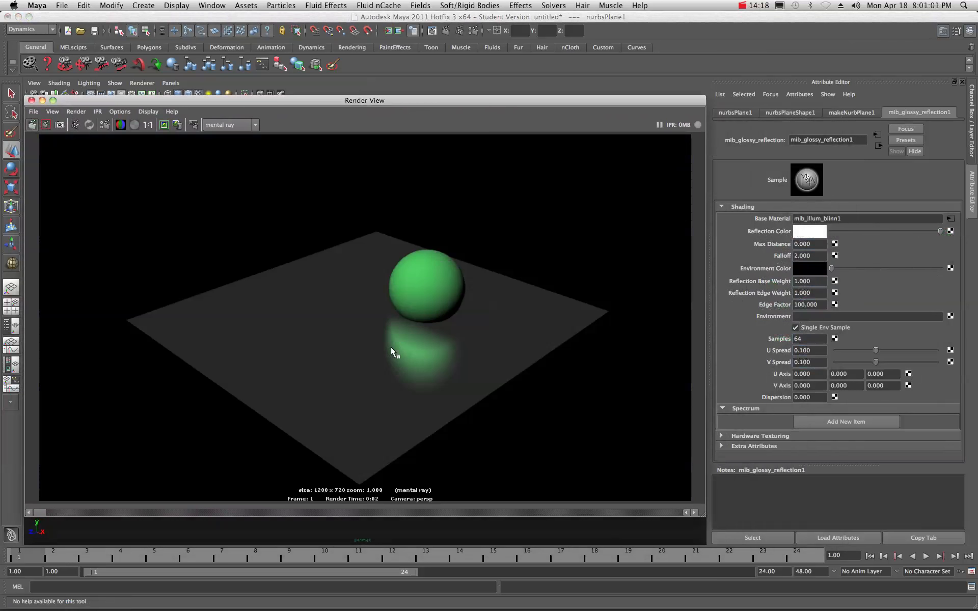
Set the glossy material's Samples to 128 and re-render.
{"action": "left_click_drag", "start_coordinate": [805, 339], "coordinate": [773, 345]}
{"action": "type", "text": "128"}
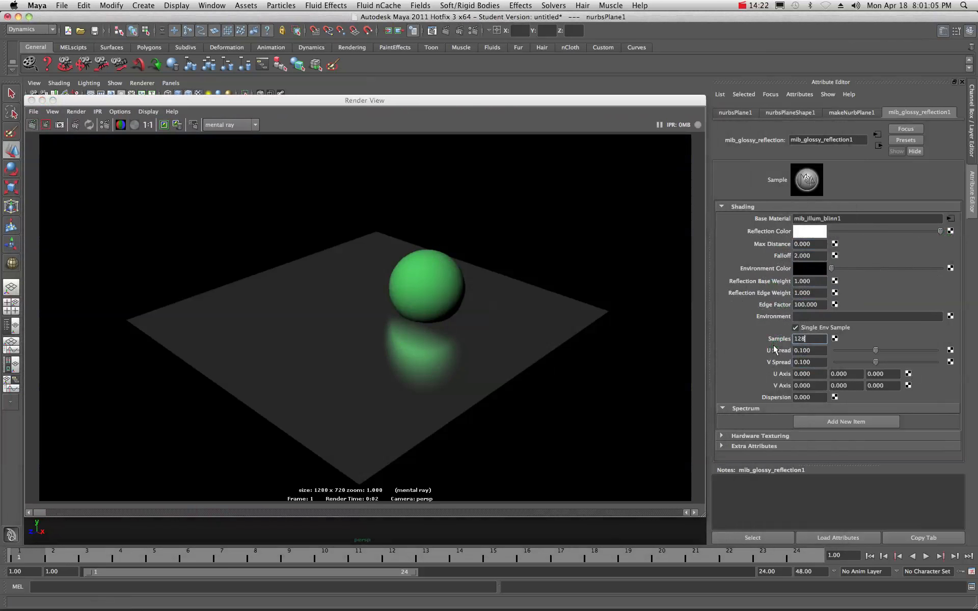
{"action": "left_click", "coordinate": [30, 124]}
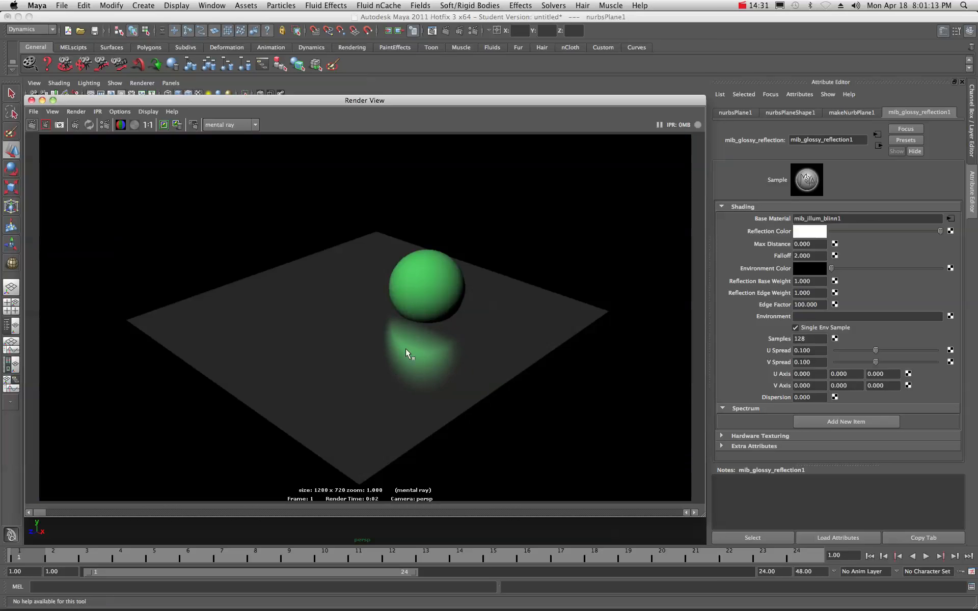
Increase the glossy material's Samples to 256 and re-render the reflection.
{"action": "left_click", "coordinate": [810, 339]}
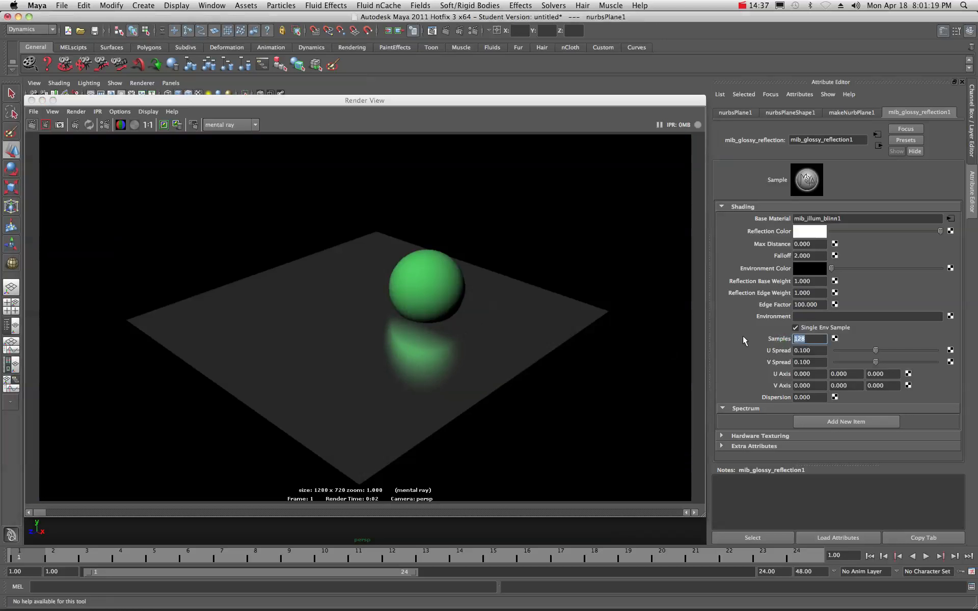
{"action": "type", "text": "256"}
{"action": "key", "text": "Tab"}
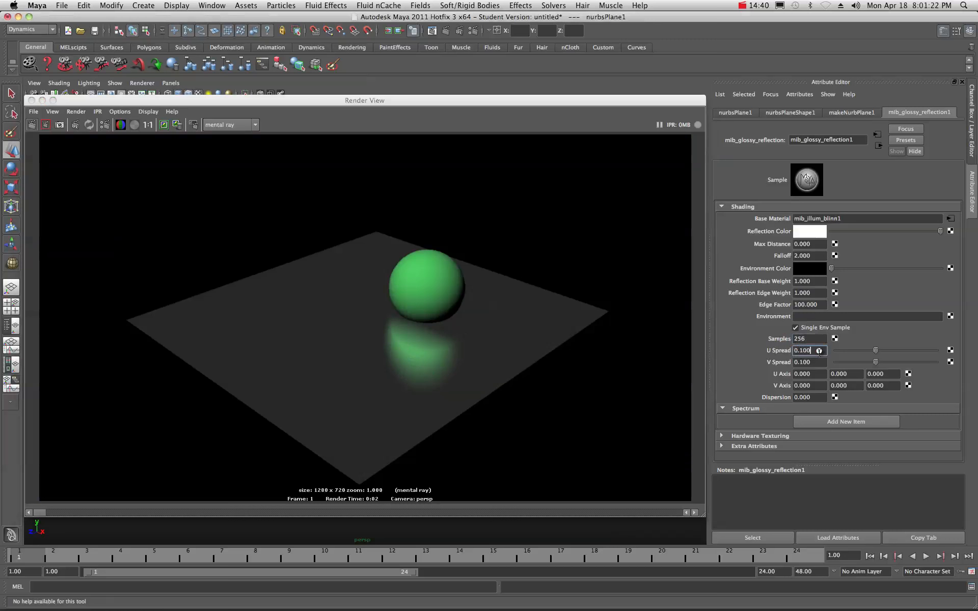
{"action": "left_click", "coordinate": [32, 125]}
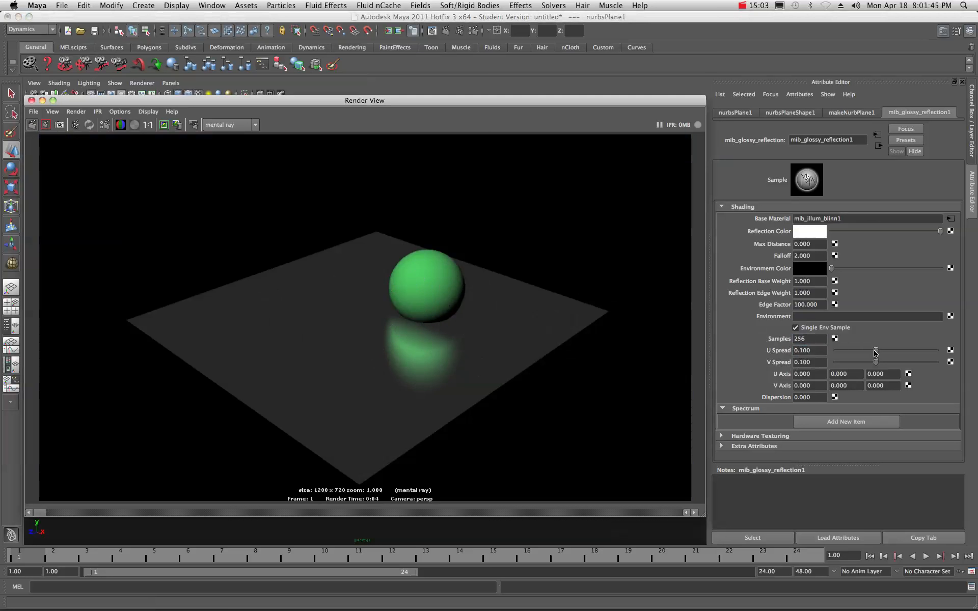
Re-render the glossy reflection with U Spread at 0.25 and again with U Spread at 0.
{"action": "left_click_drag", "start_coordinate": [876, 350], "coordinate": [953, 353]}
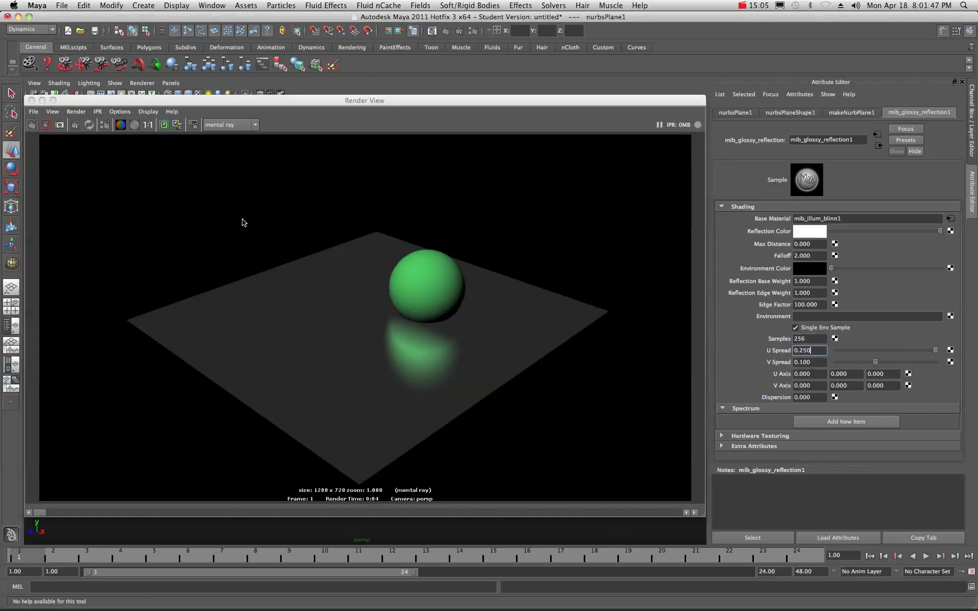
{"action": "left_click", "coordinate": [33, 126]}
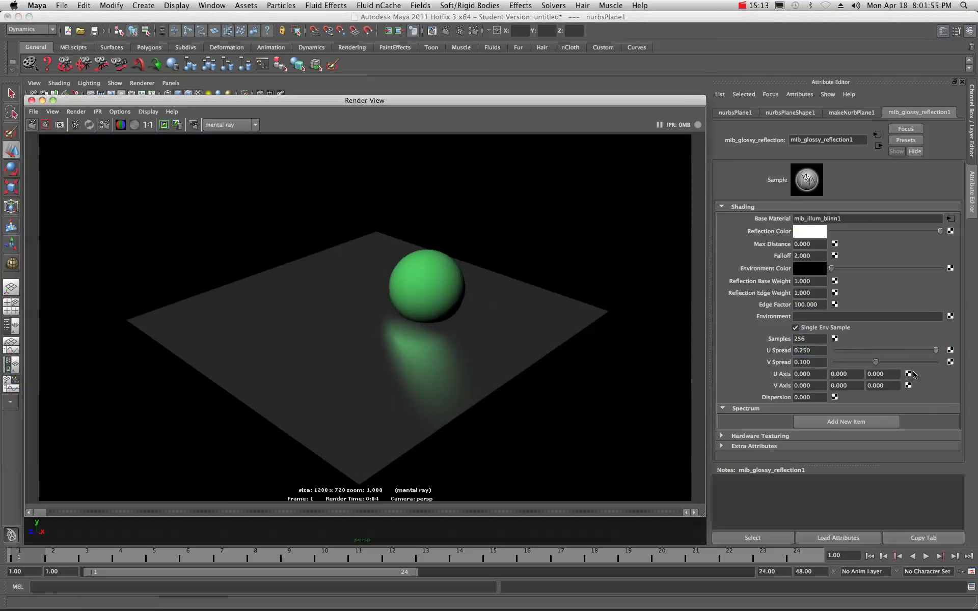
{"action": "left_click_drag", "start_coordinate": [936, 350], "coordinate": [828, 359]}
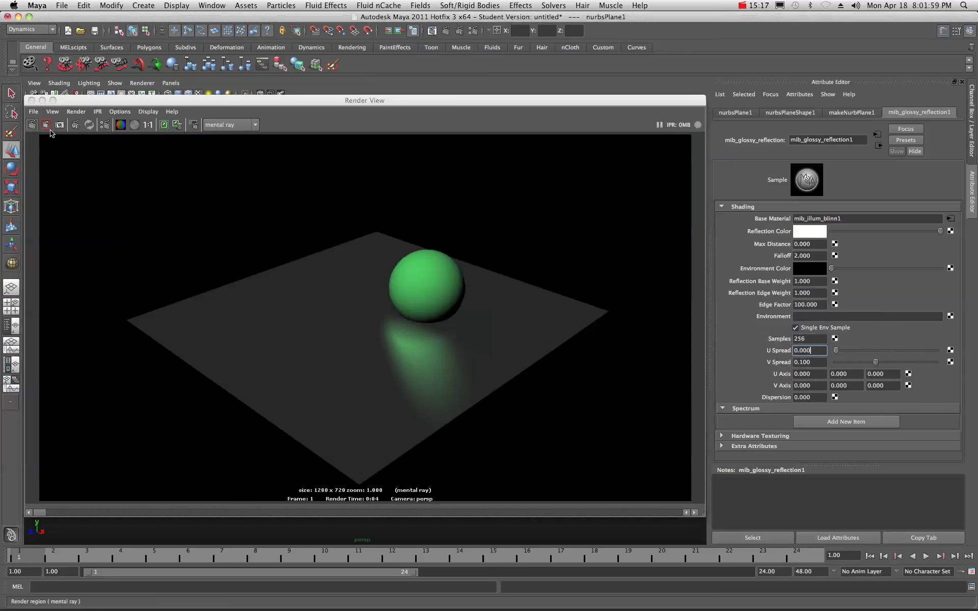
{"action": "left_click", "coordinate": [35, 125]}
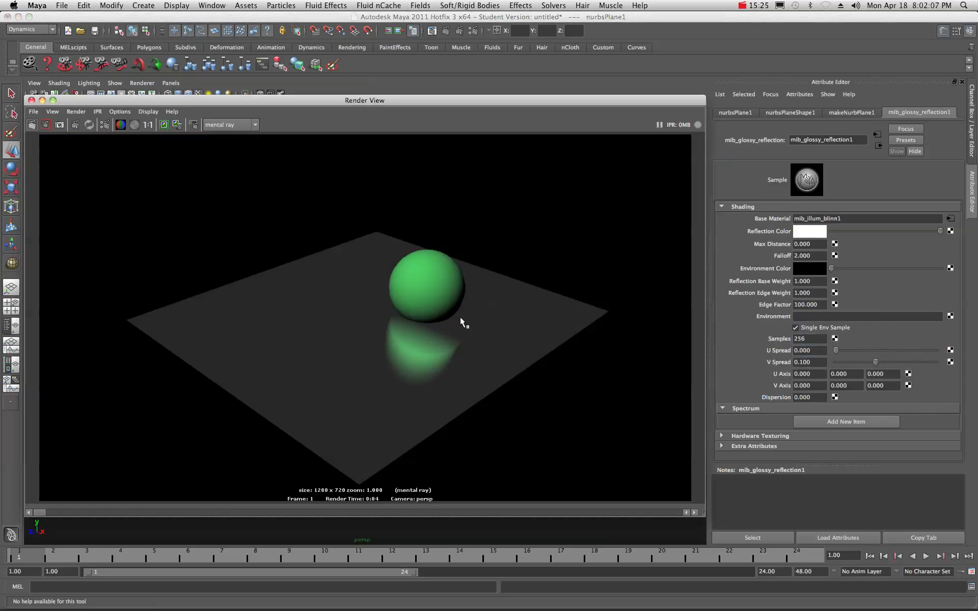
Restore the glossy material's U Spread to 0.1 and re-render.
{"action": "left_click", "coordinate": [811, 351]}
{"action": "type", "text": ".1"}
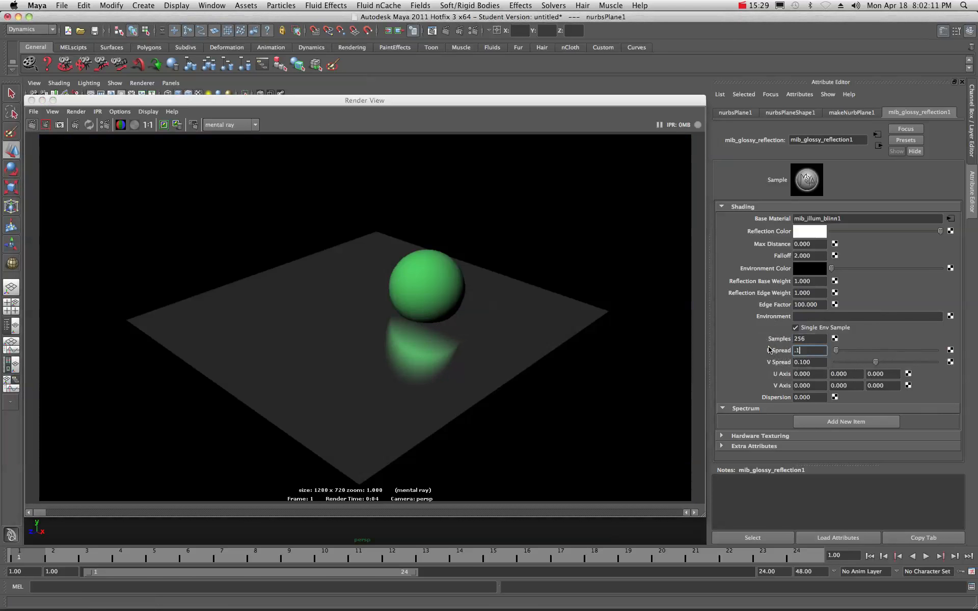
{"action": "key", "text": "Tab"}
{"action": "left_click", "coordinate": [32, 125]}
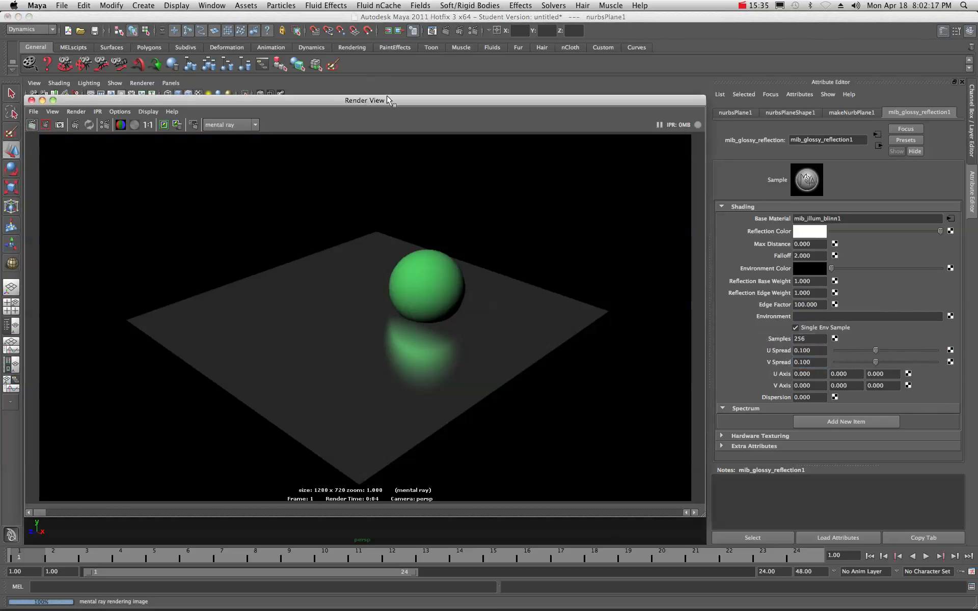
Review the glossy shader network in the Hypershade, and move the Hypershade and Render View windows away to expose the perspective viewport.
{"action": "left_click_drag", "start_coordinate": [387, 97], "coordinate": [408, 111]}
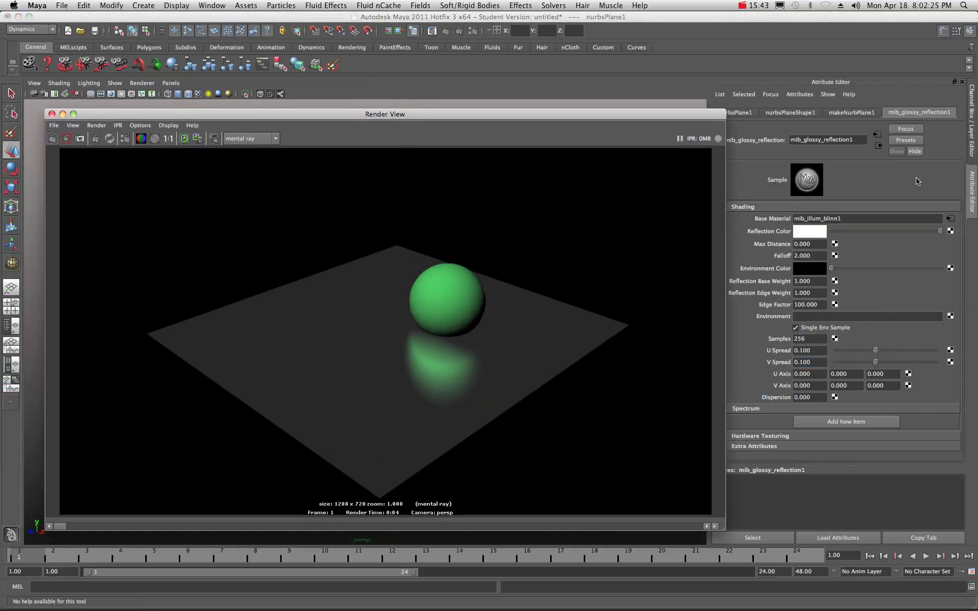
{"action": "left_click_drag", "start_coordinate": [977, 96], "coordinate": [461, 94]}
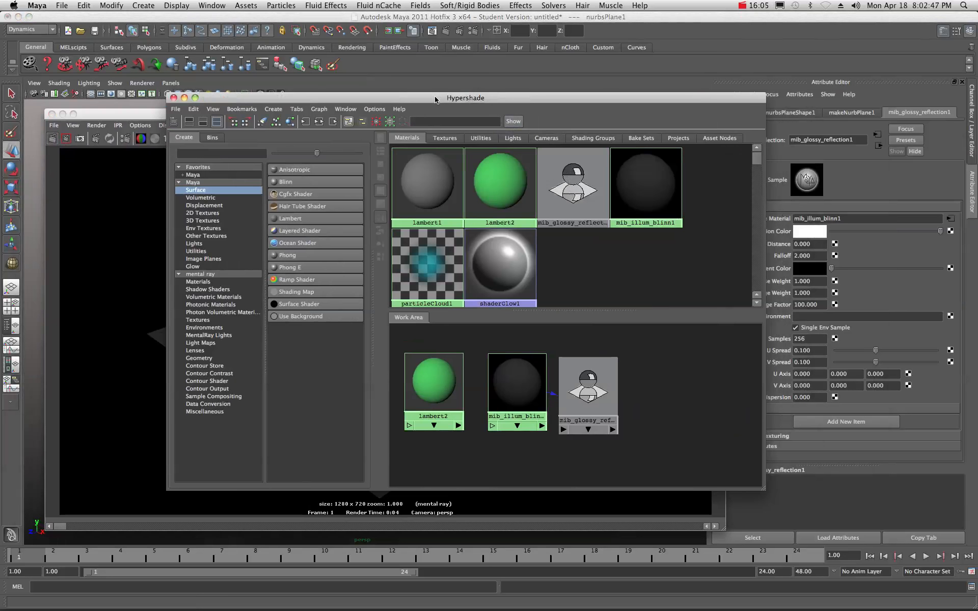
{"action": "left_click_drag", "start_coordinate": [429, 96], "coordinate": [977, 98]}
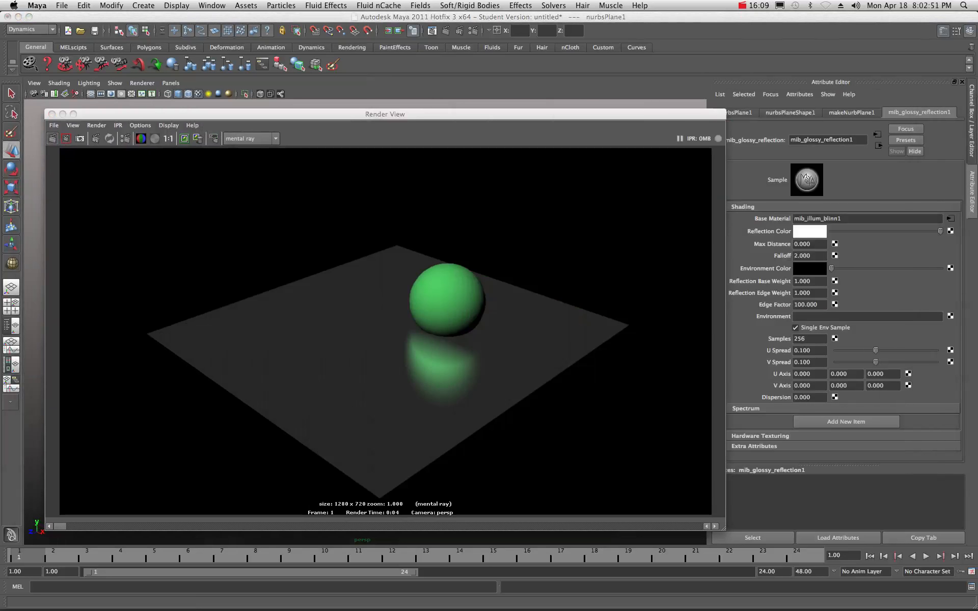
{"action": "left_click_drag", "start_coordinate": [430, 117], "coordinate": [977, 116]}
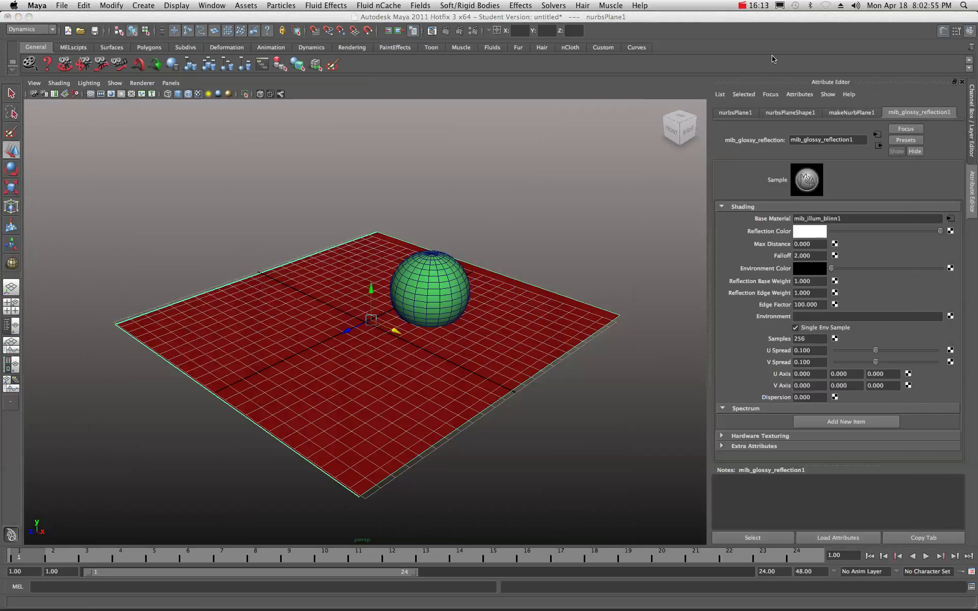
{"action": "left_click", "coordinate": [743, 6]}
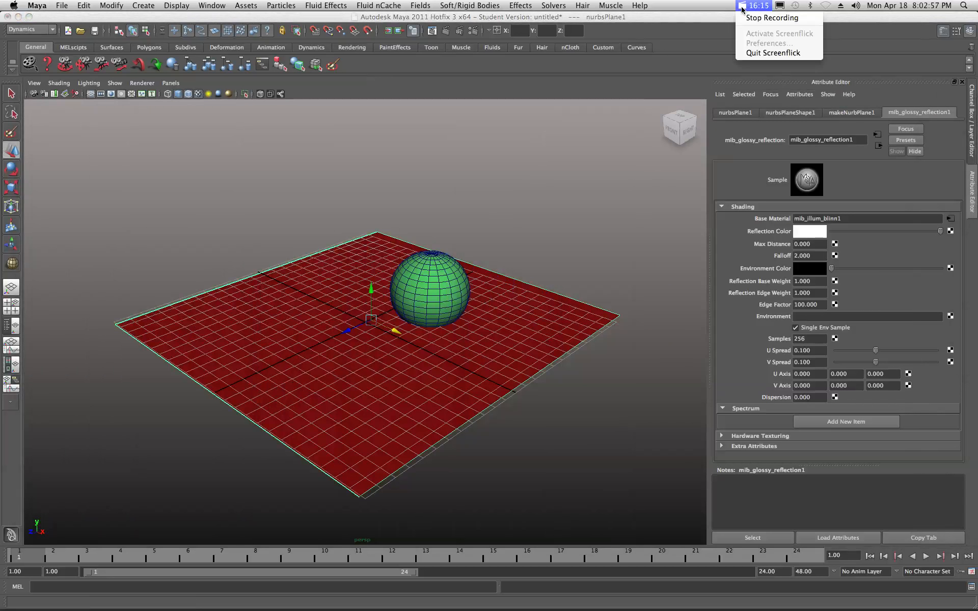